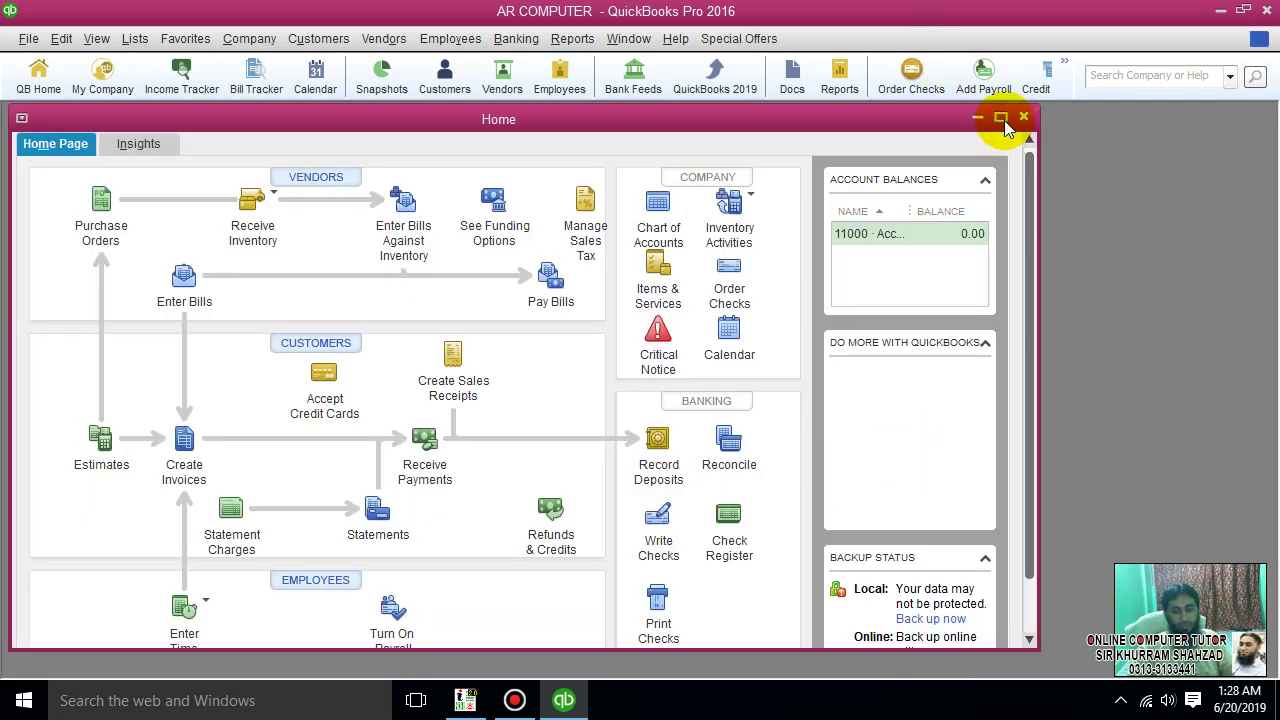
Open the Item List and start a new item of type Discount.
click(1003, 120)
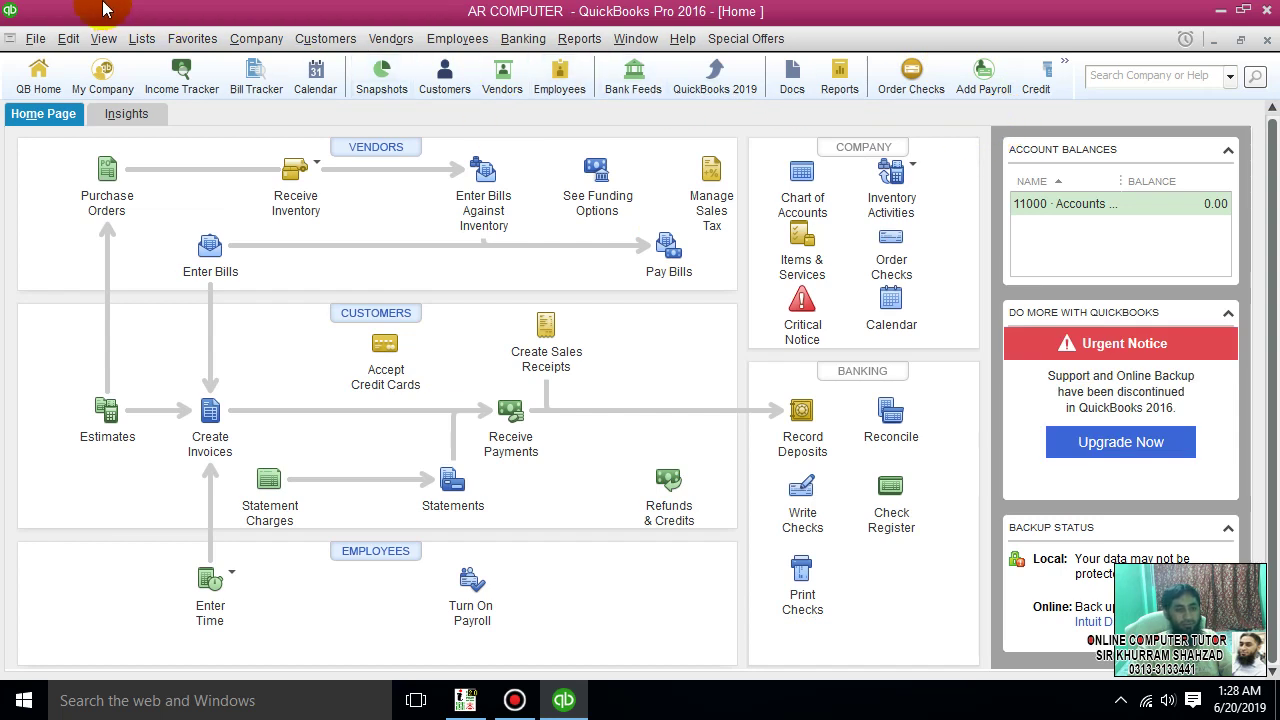
click(140, 38)
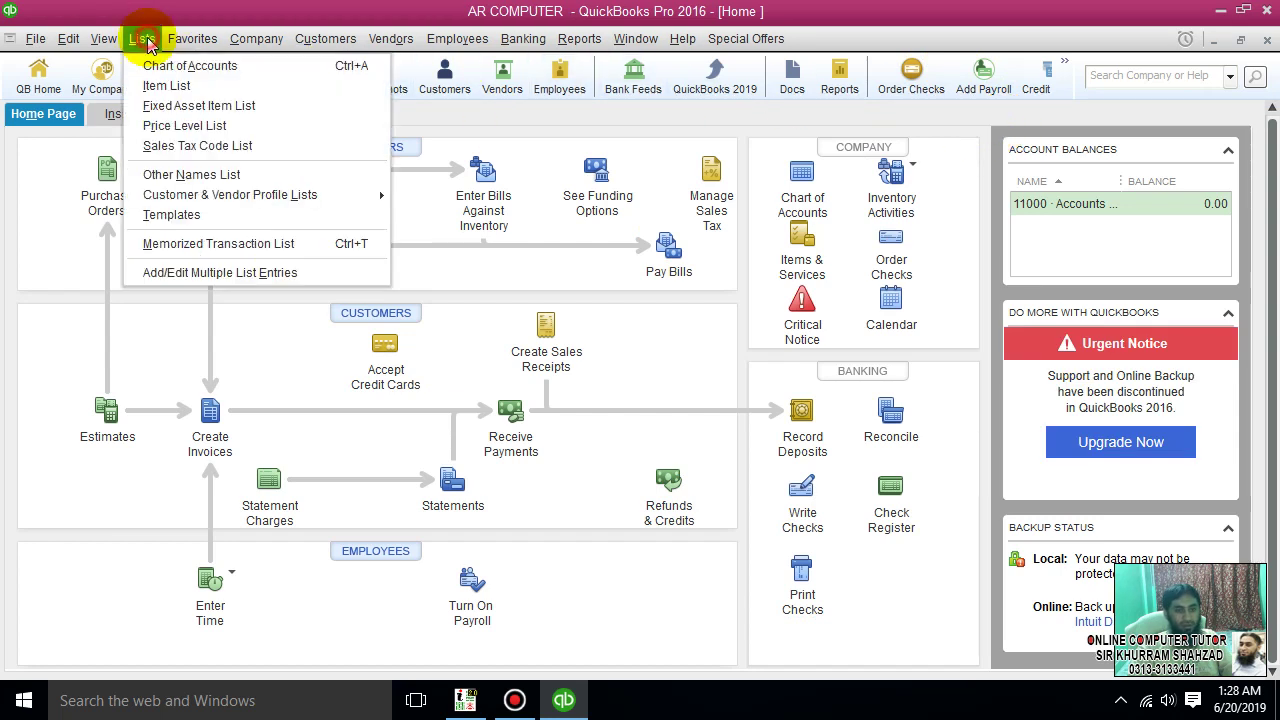
click(168, 90)
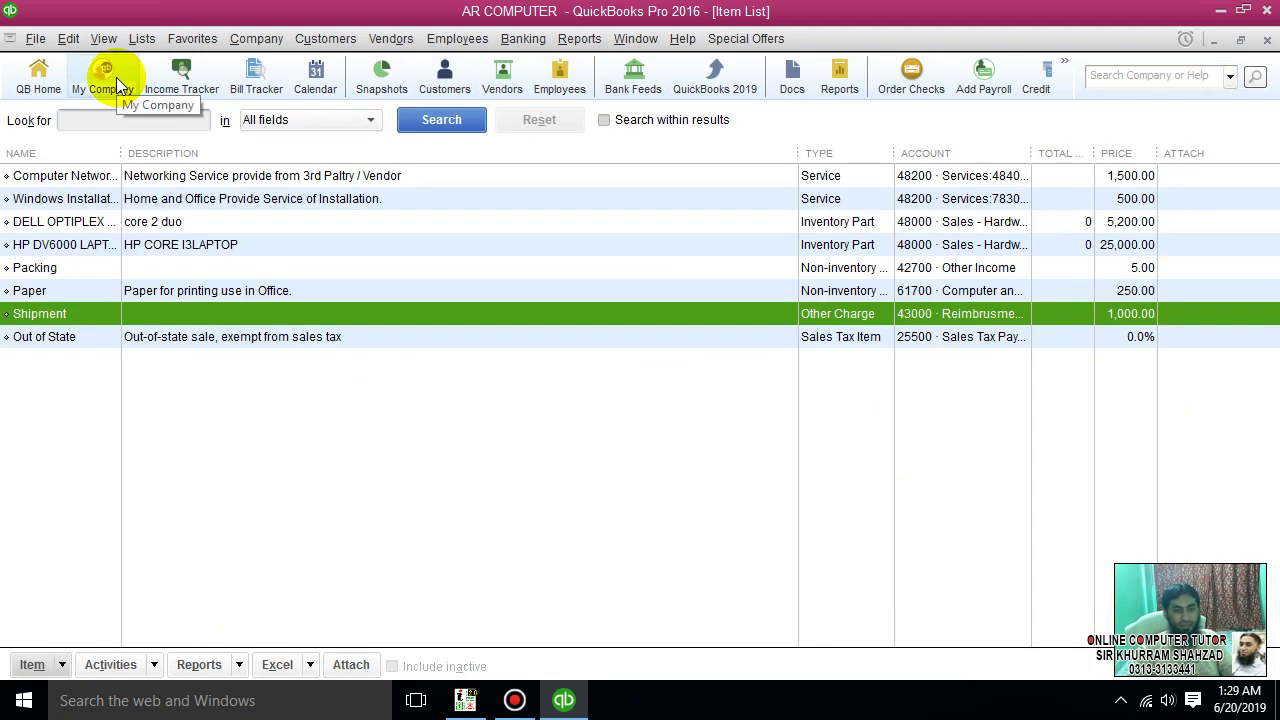
right_click(290, 314)
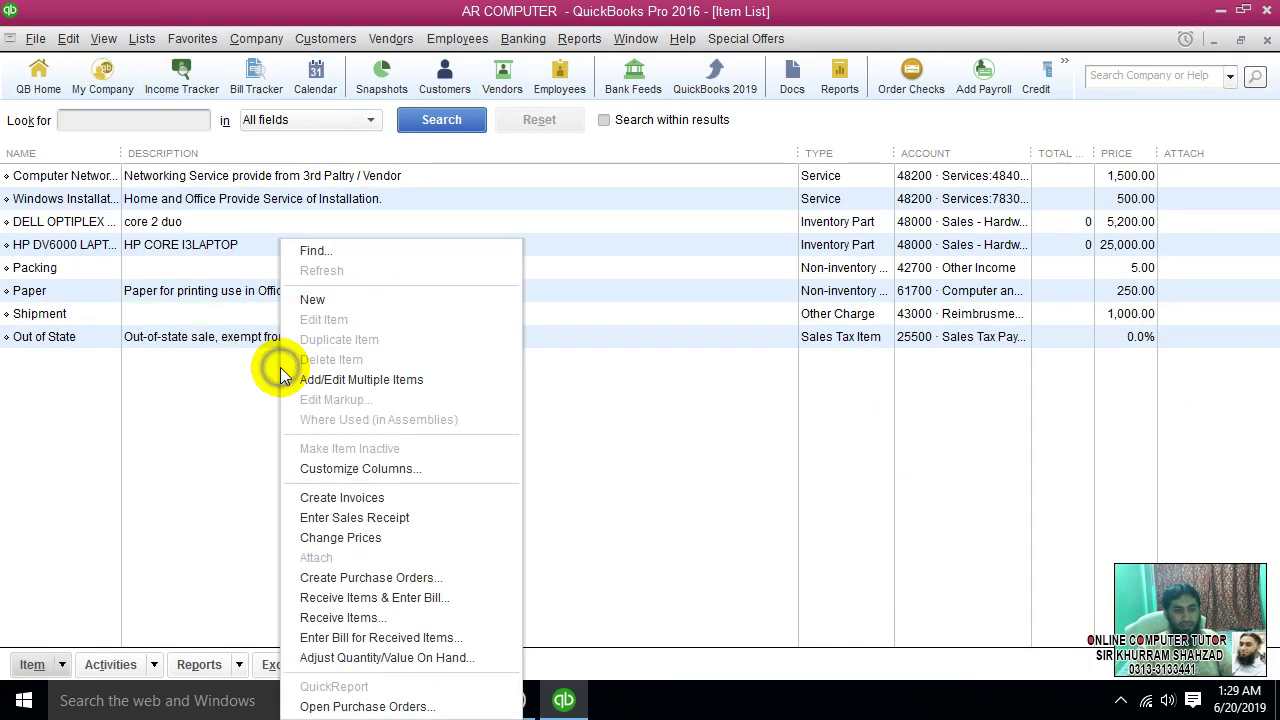
click(319, 302)
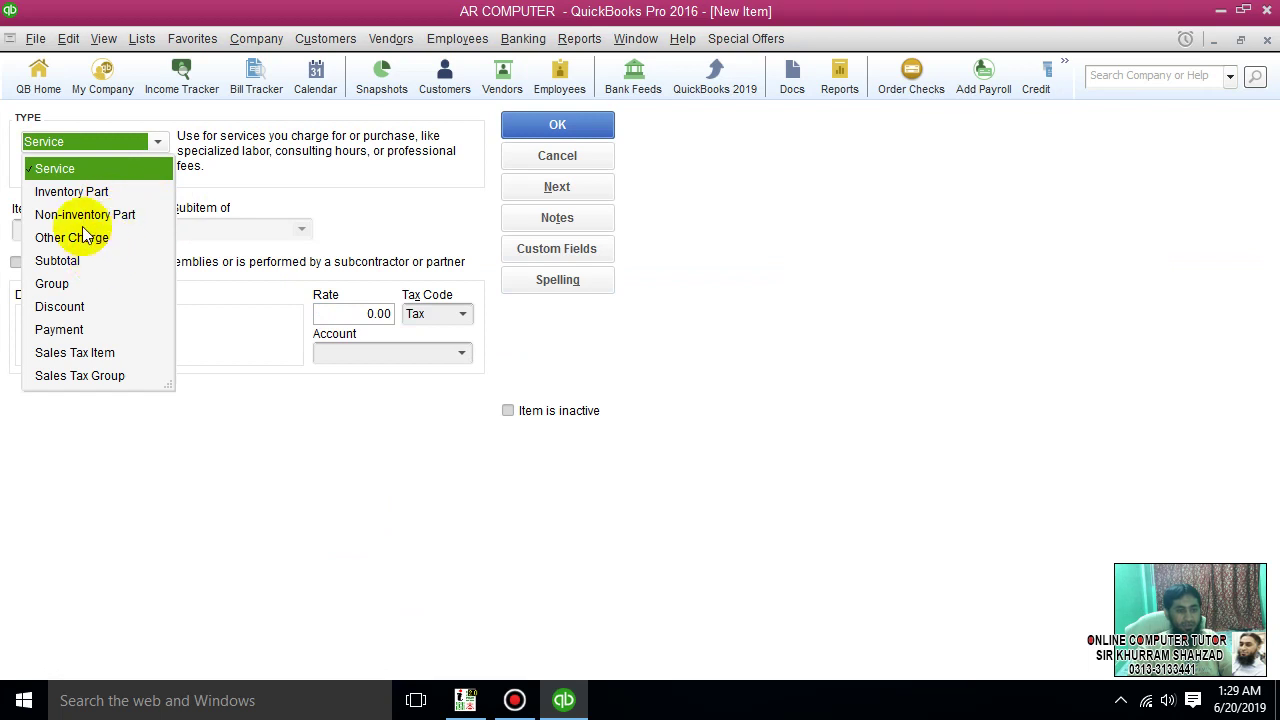
click(60, 306)
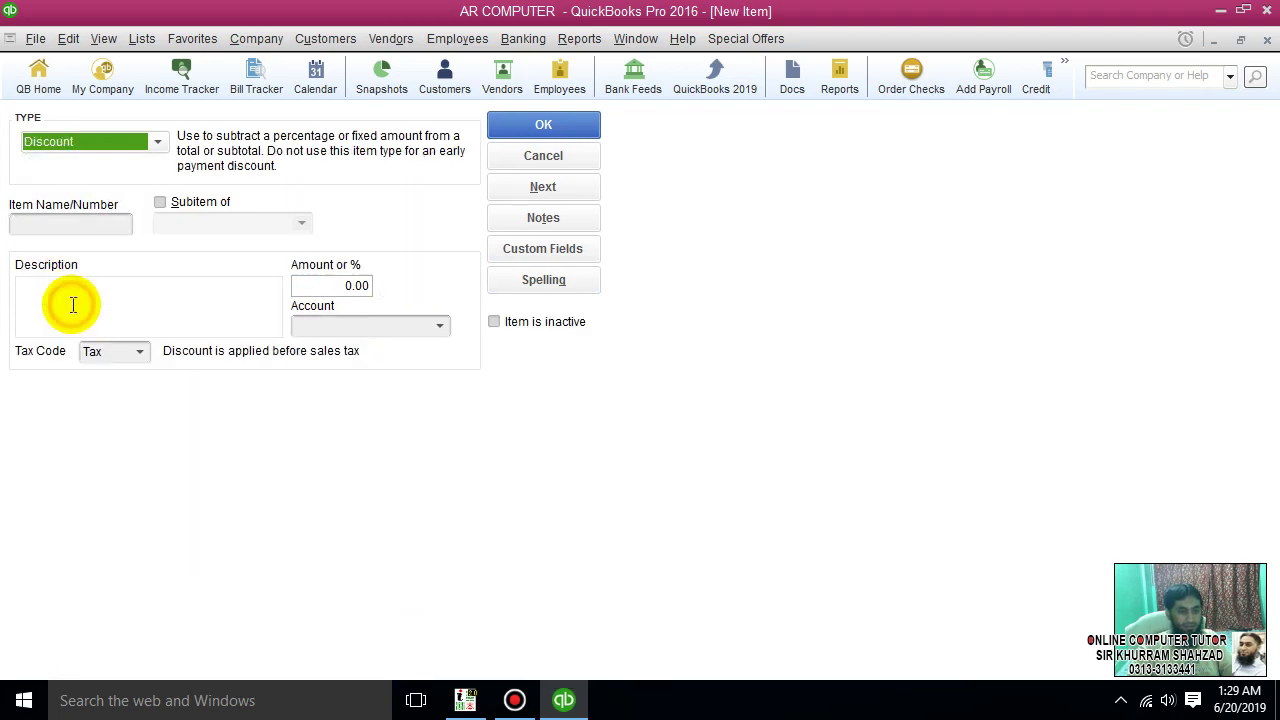
Name the new discount item Dell Optiplex-755.
click(72, 222)
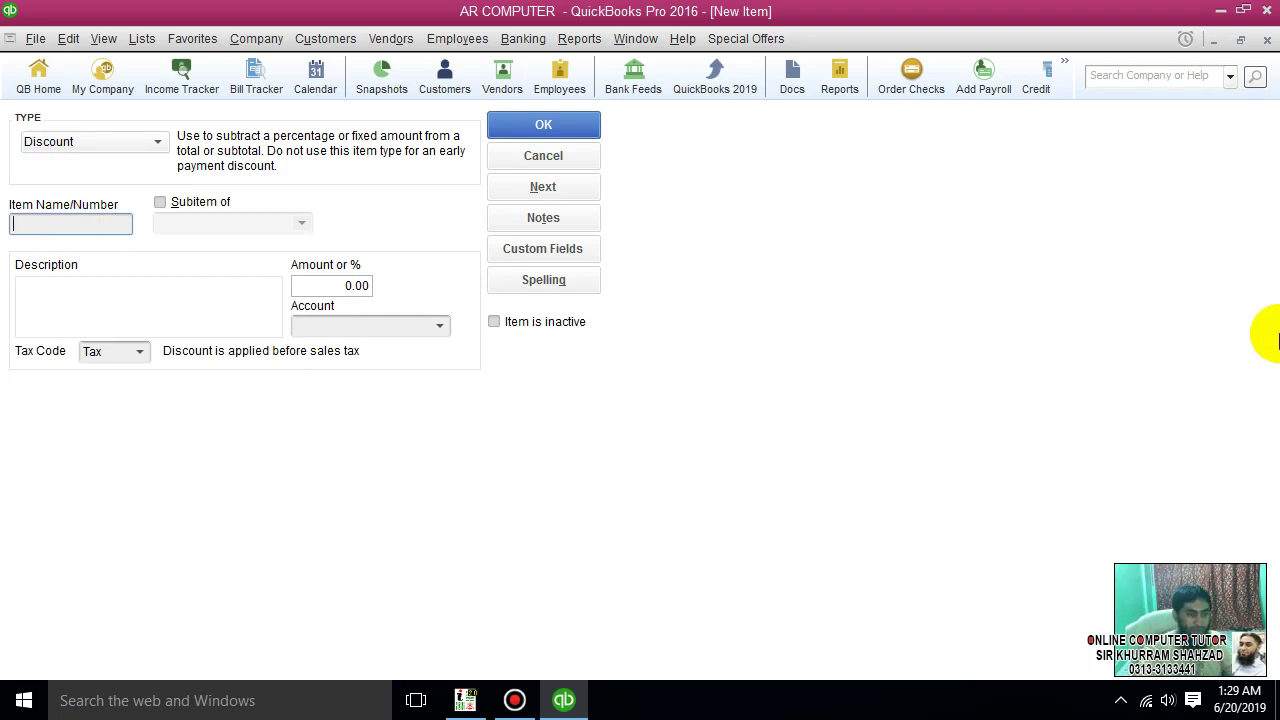
text(De)
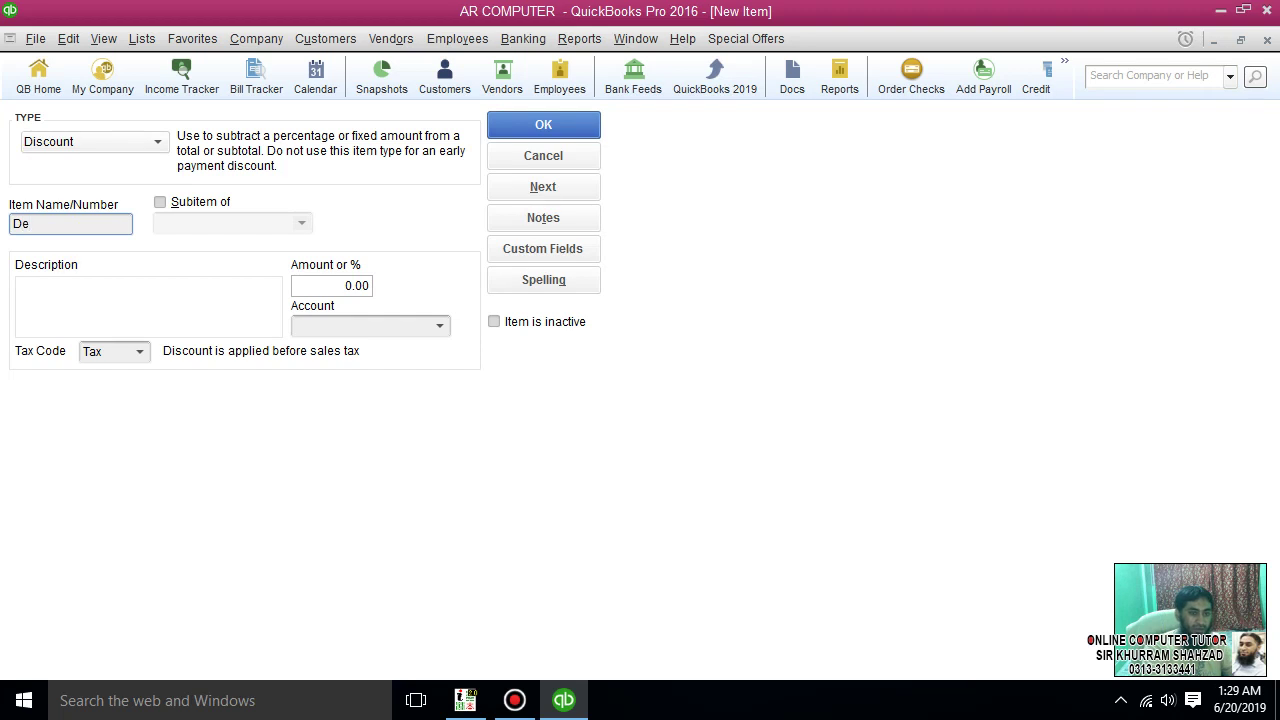
text(ll Optiplex-)
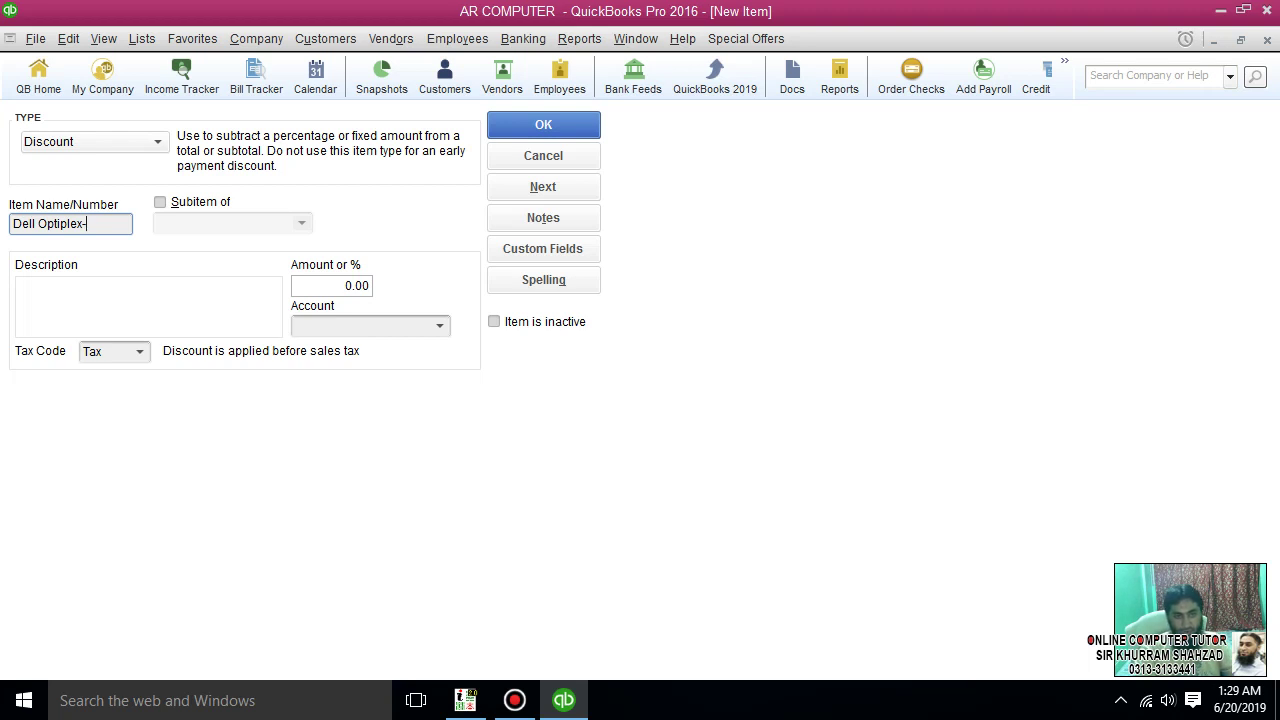
text(755)
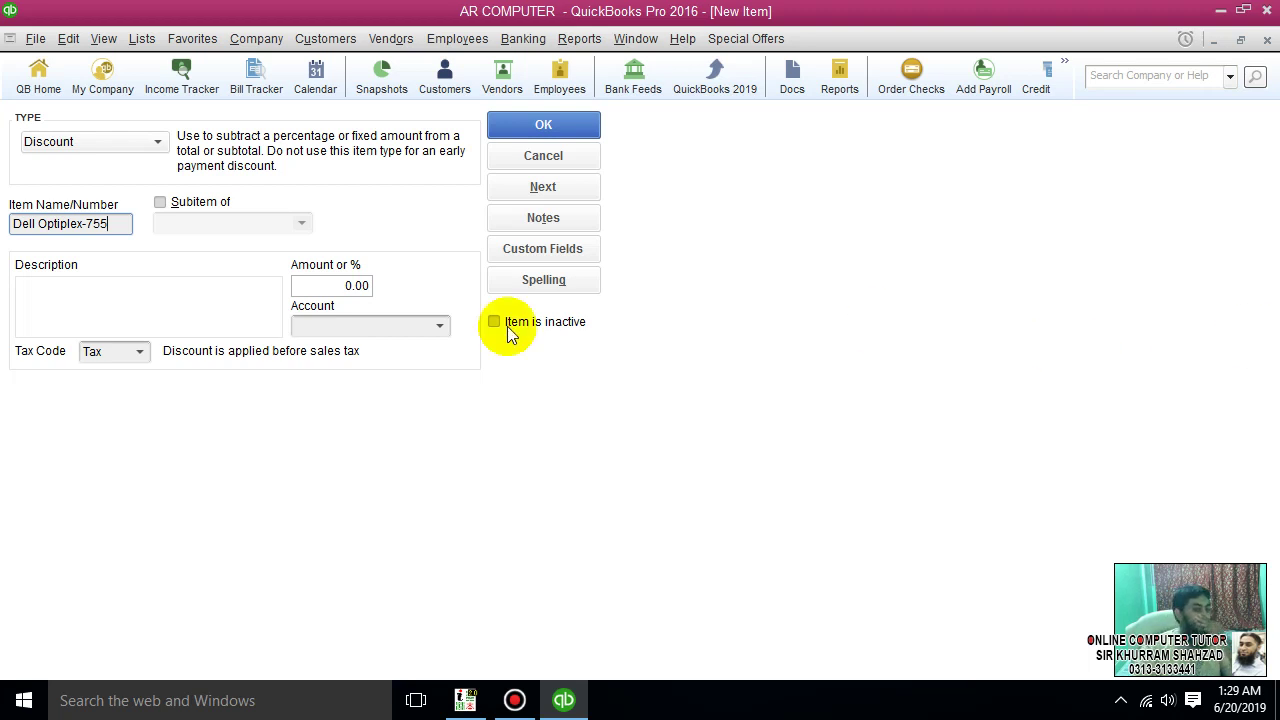
Set the discount item's amount to 10%.
drag(325, 287, 403, 289)
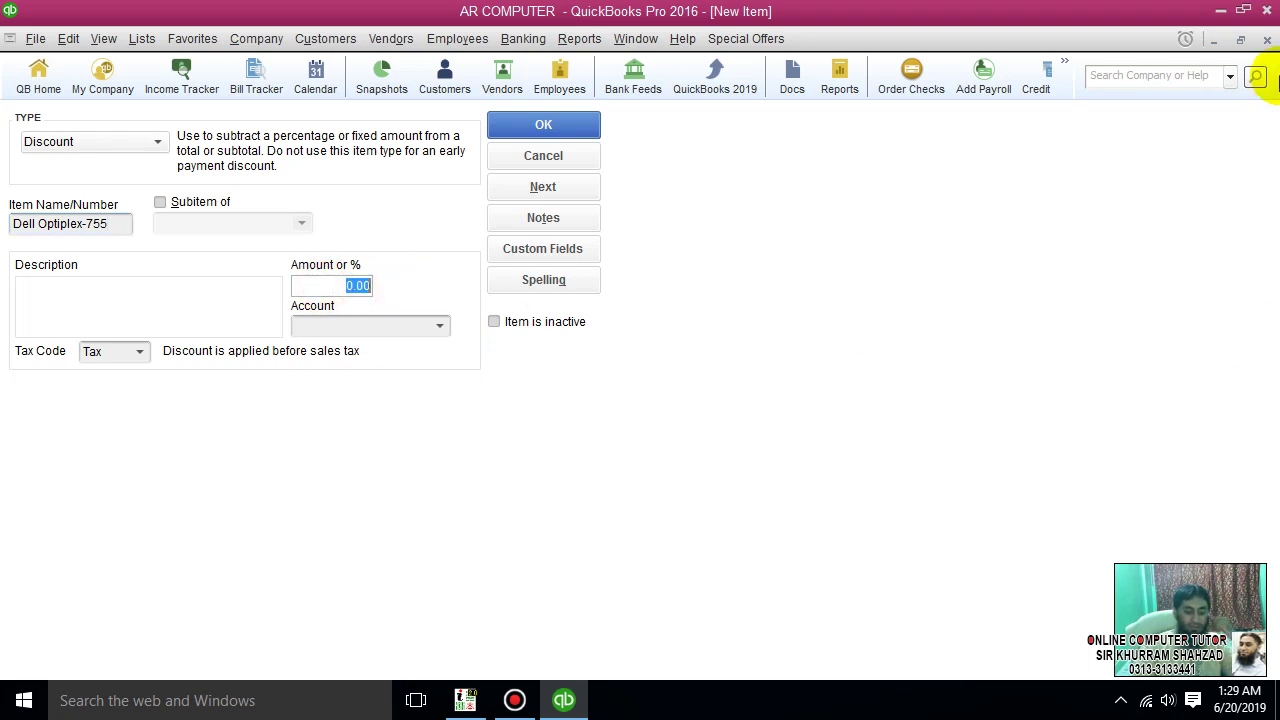
text(500)
key(BackSpace)
key(BackSpace)
key(BackSpace)
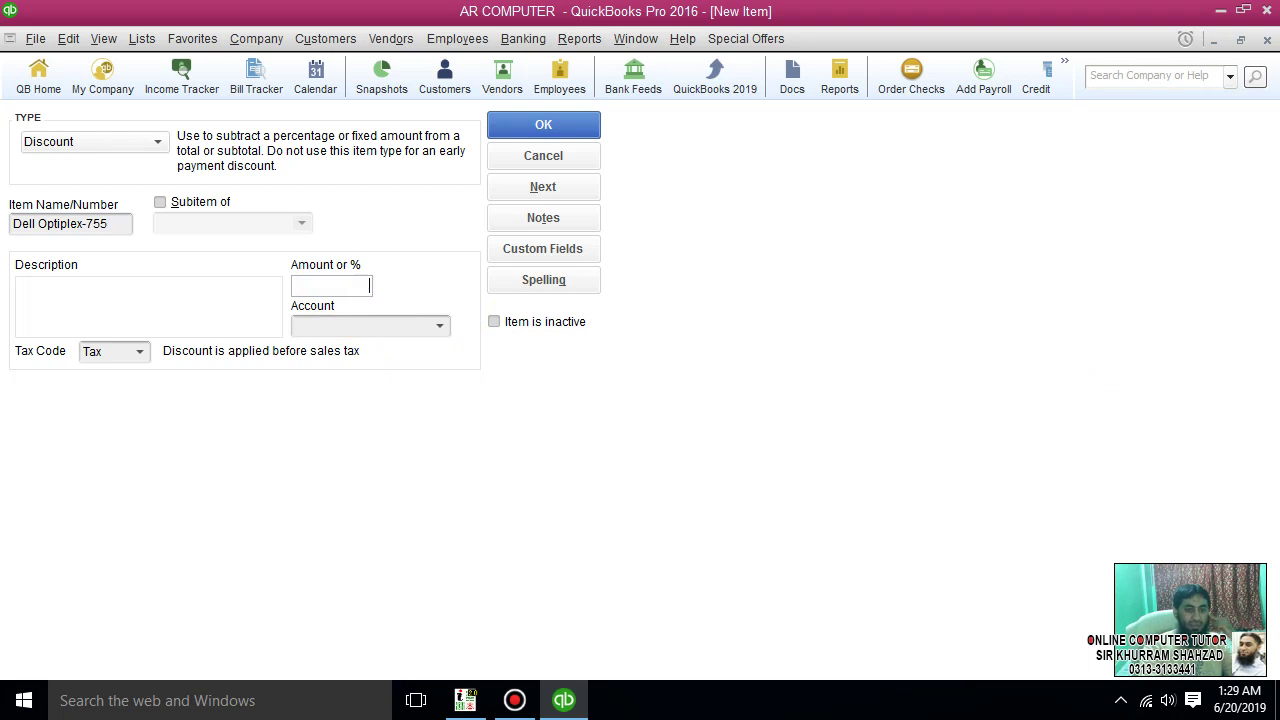
text(10%)
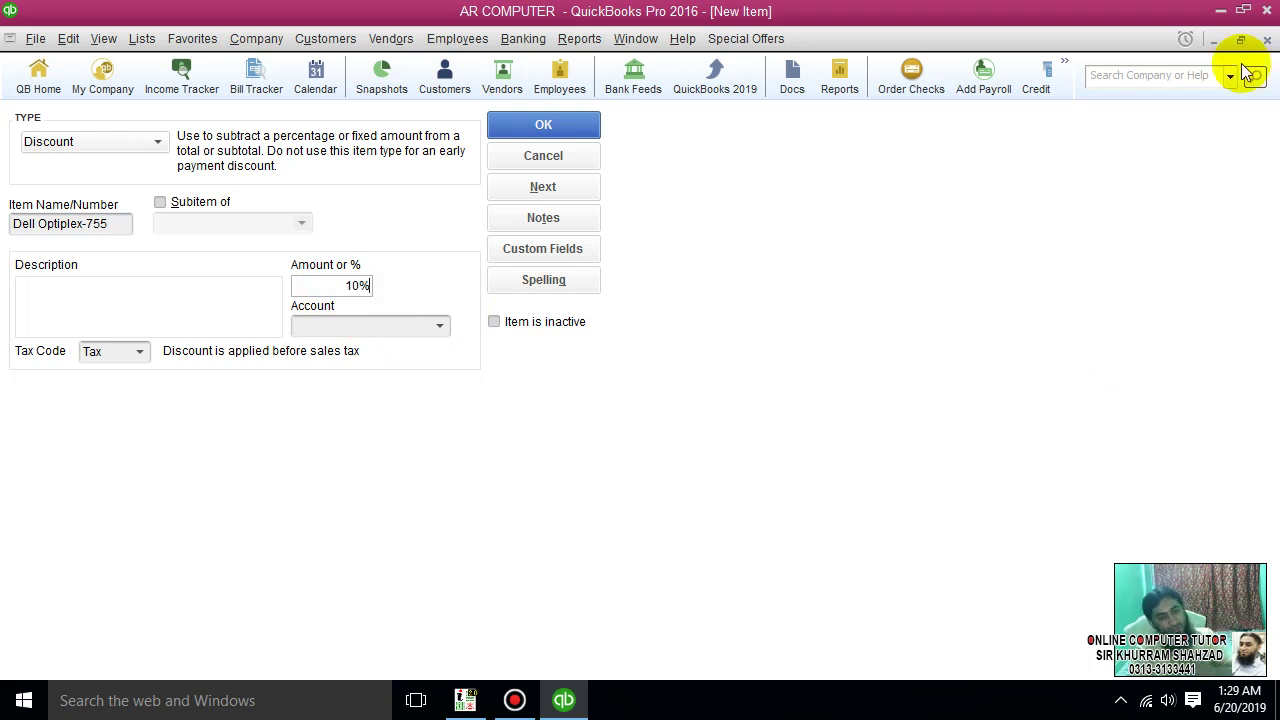
Look through the accounts available for the discount item for a suitable discount expense account.
click(440, 330)
scroll(592, 471, down, 8)
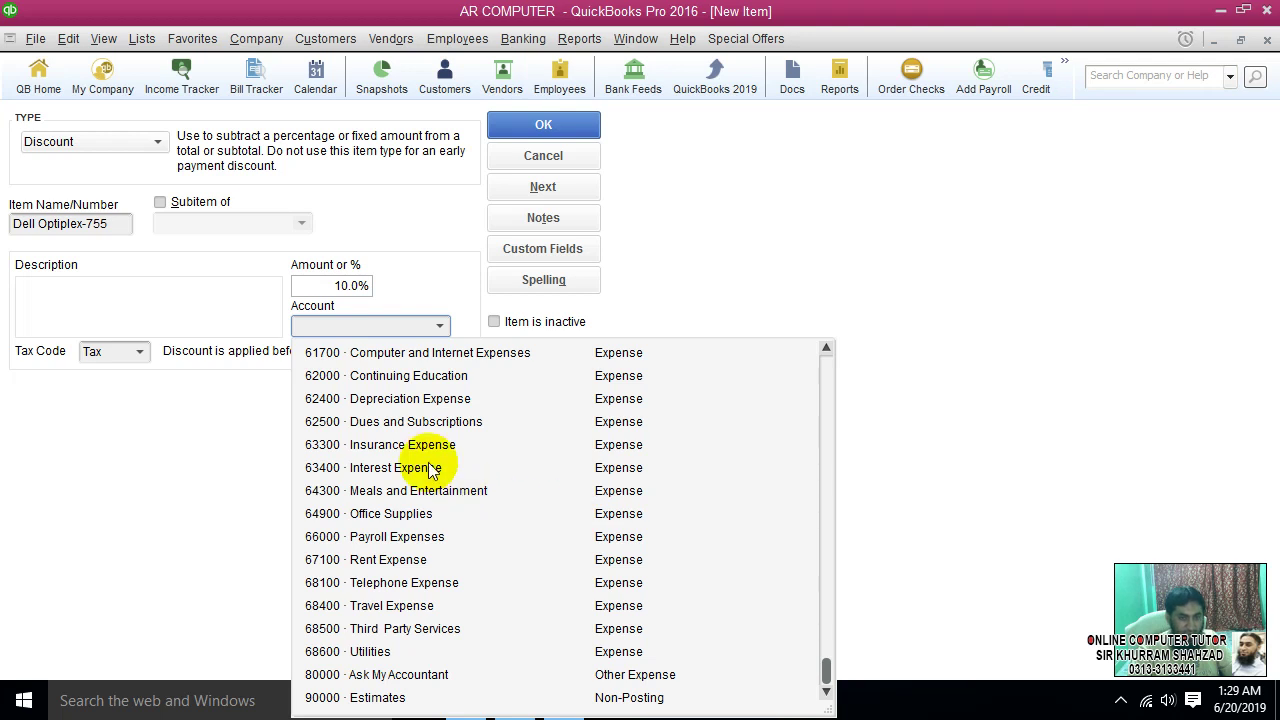
scroll(432, 470, up, 1)
scroll(627, 406, up, 1)
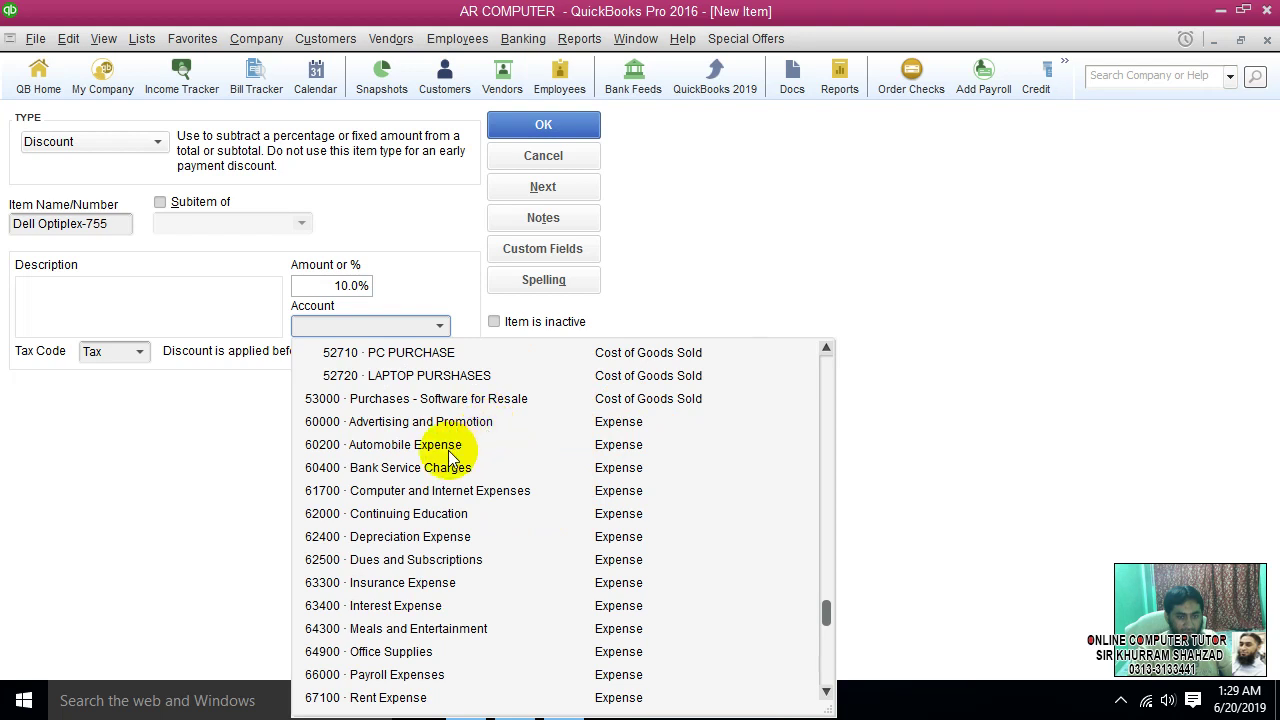
scroll(485, 560, down, 1)
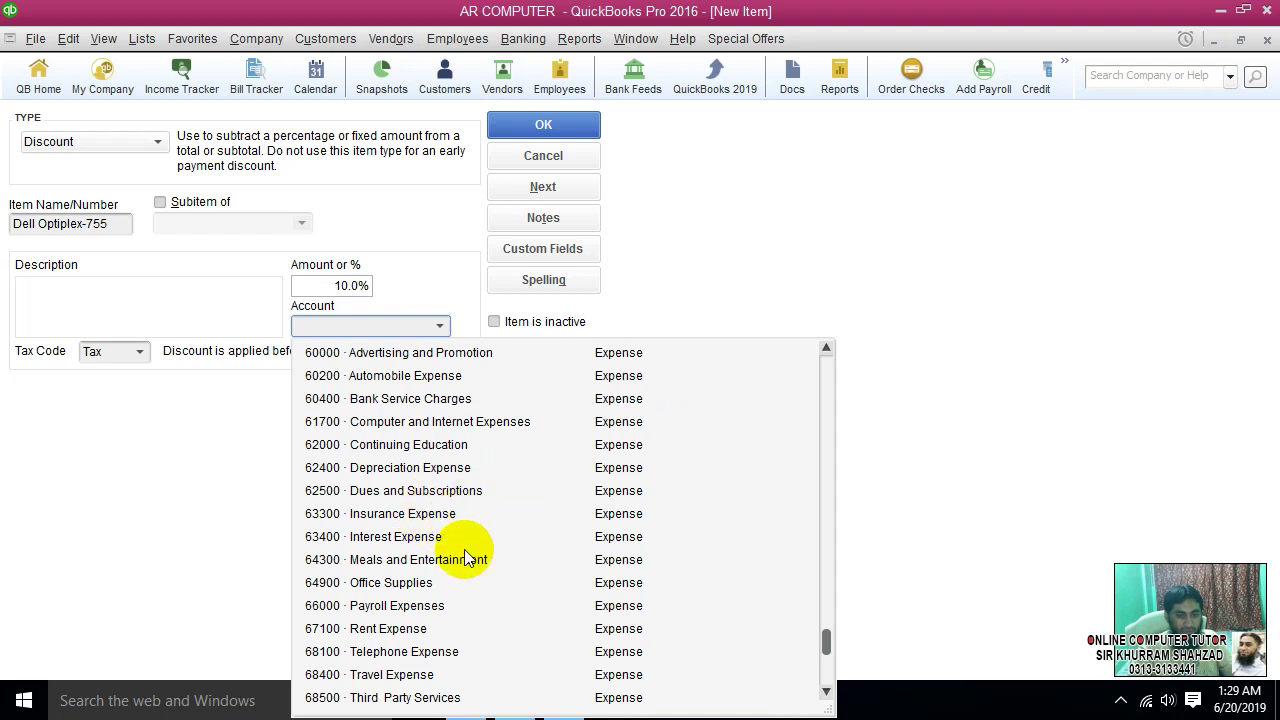
scroll(457, 591, down, 1)
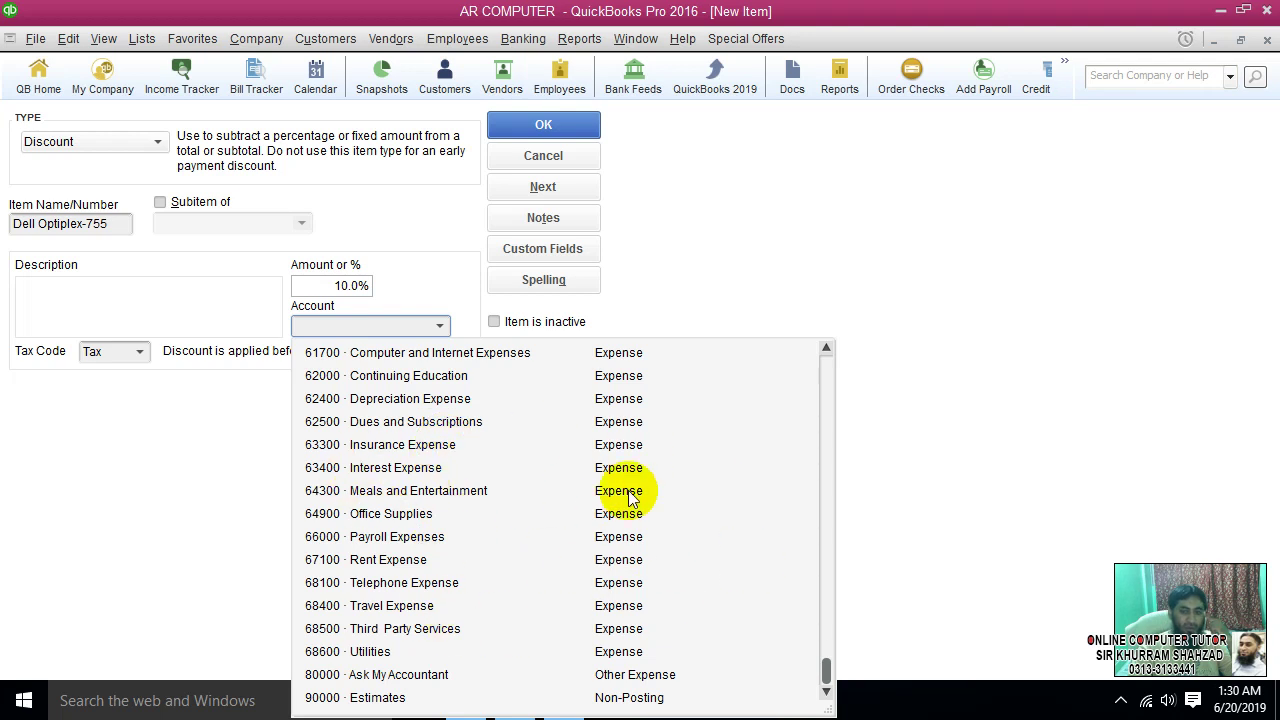
click(886, 240)
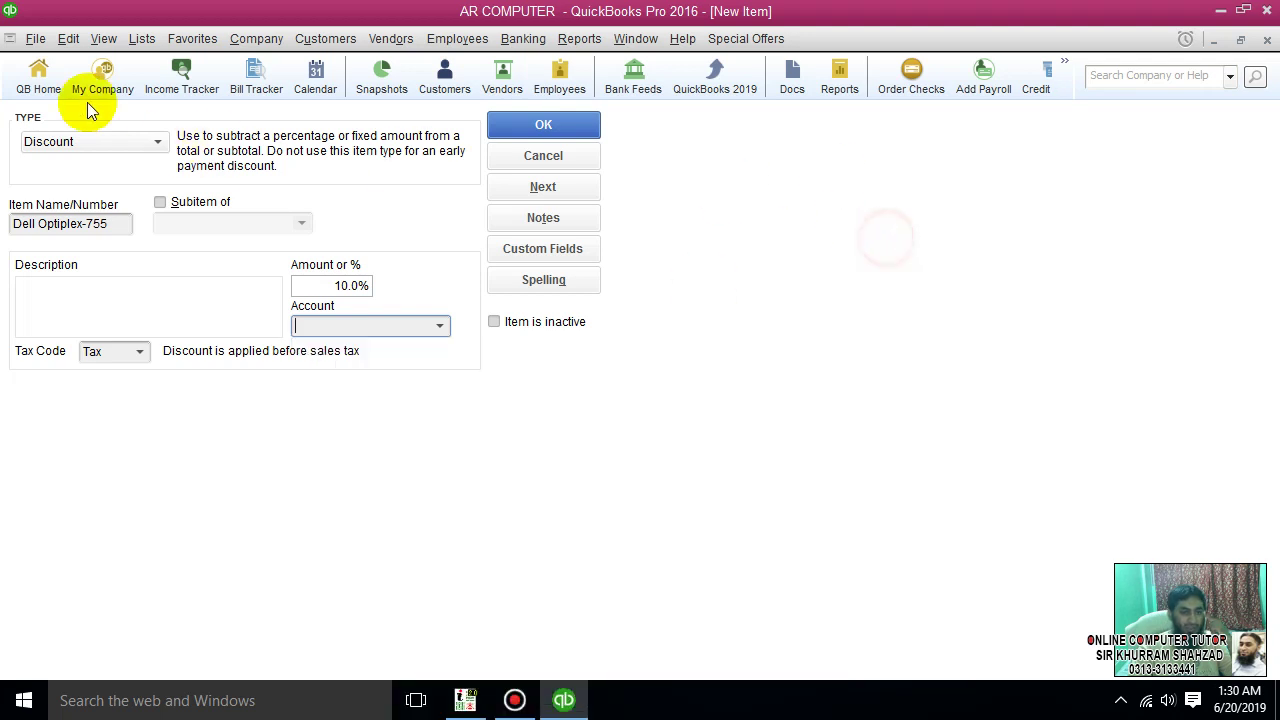
Open the Chart of Accounts from the home page and start a new account of type Expense.
click(33, 68)
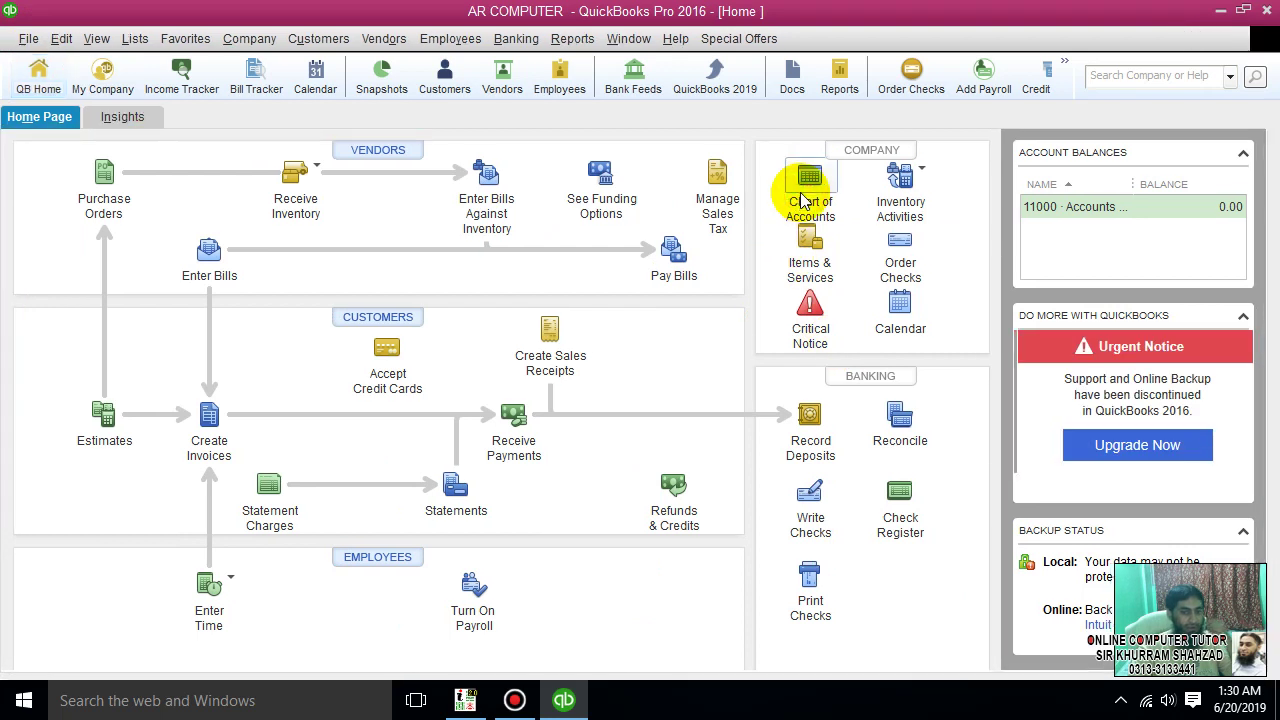
click(803, 200)
right_click(446, 293)
click(423, 194)
scroll(551, 531, down, 8)
scroll(206, 277, up, 1)
click(180, 270)
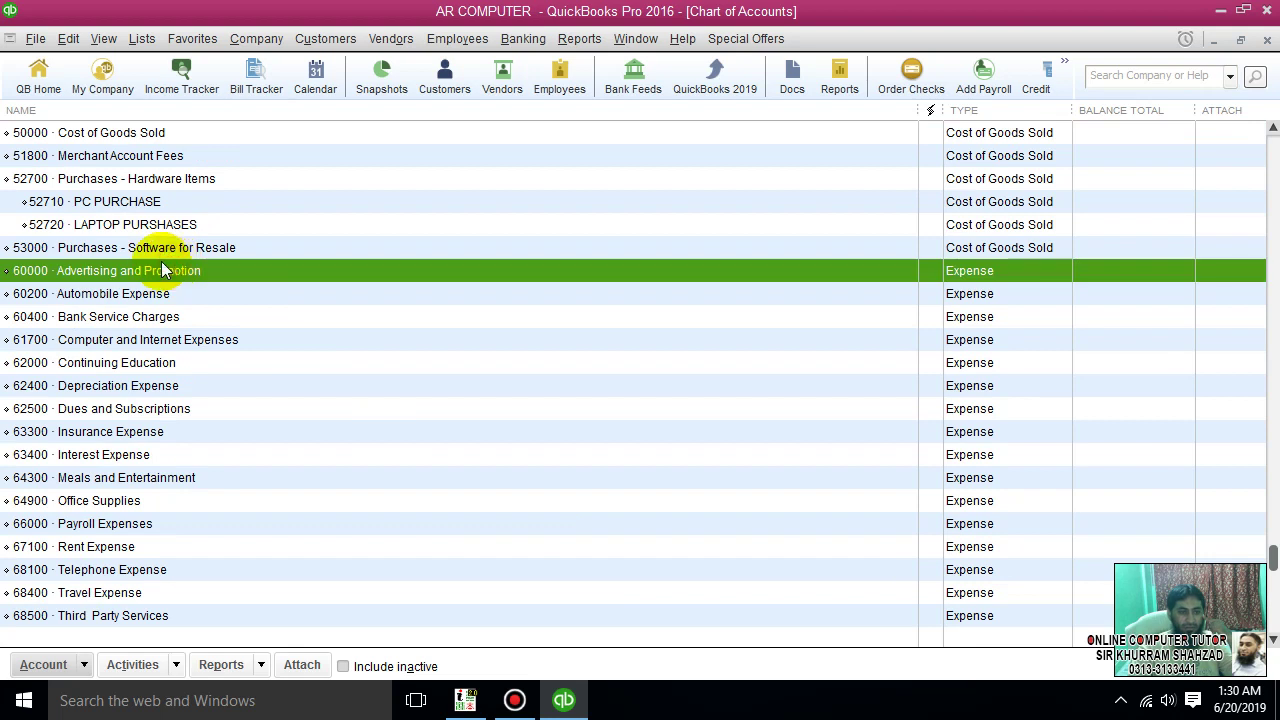
right_click(450, 224)
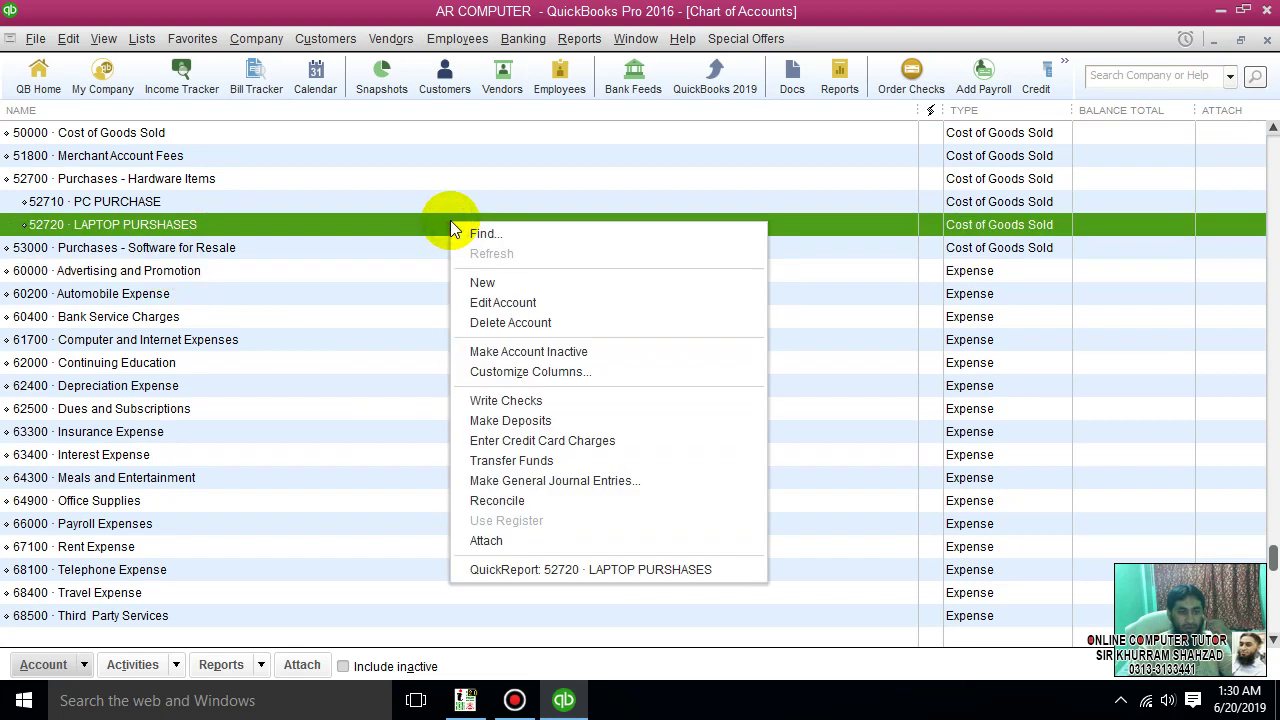
click(567, 278)
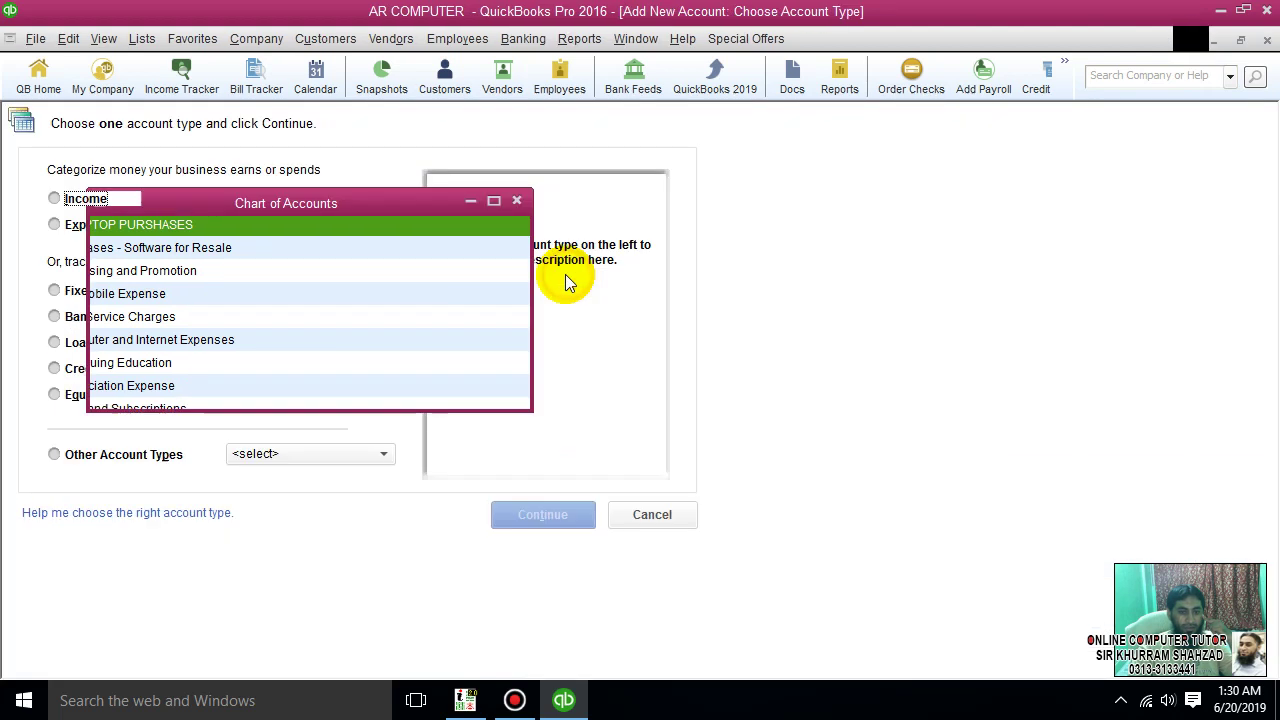
click(113, 225)
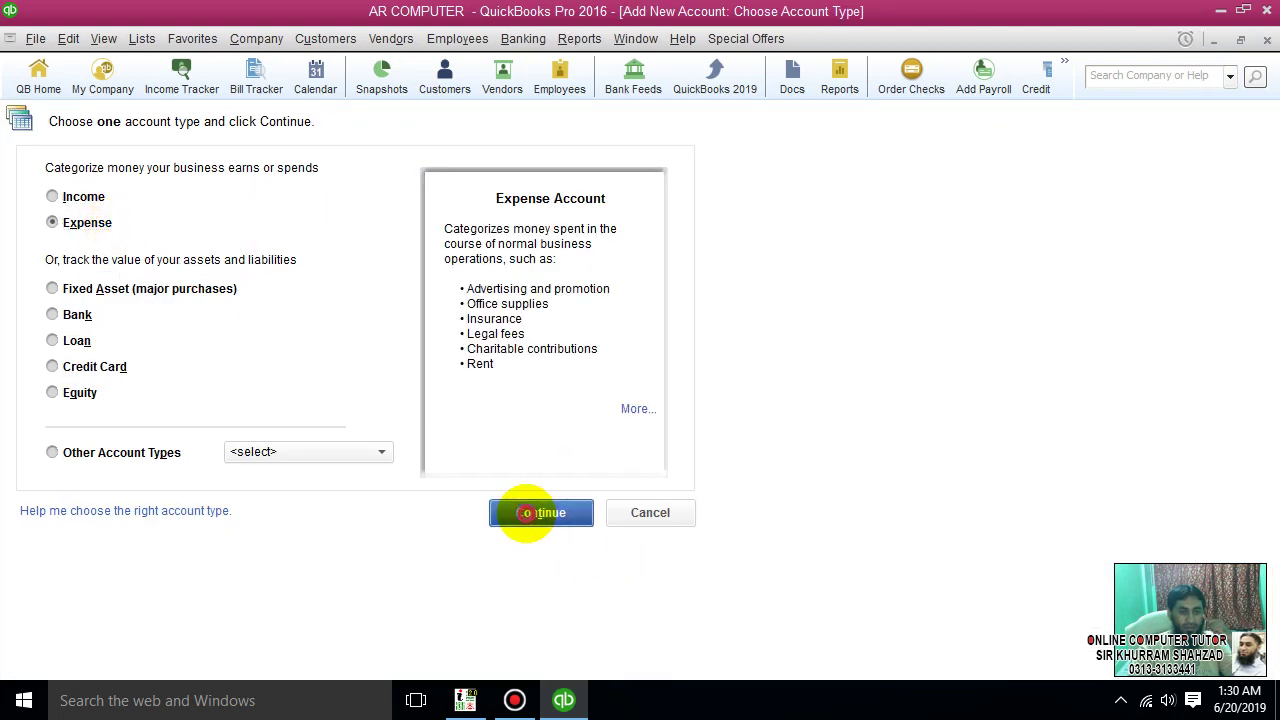
click(523, 512)
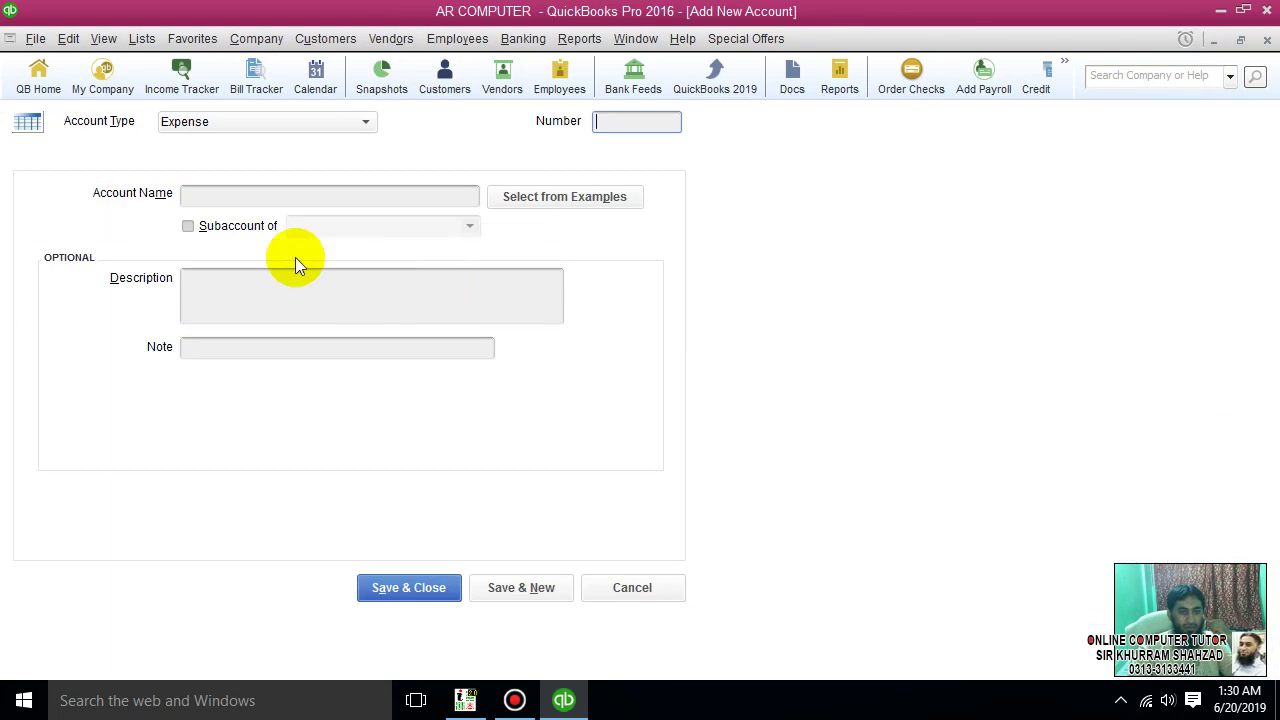
Name the new expense account "Disscount - Less Expenses".
click(250, 196)
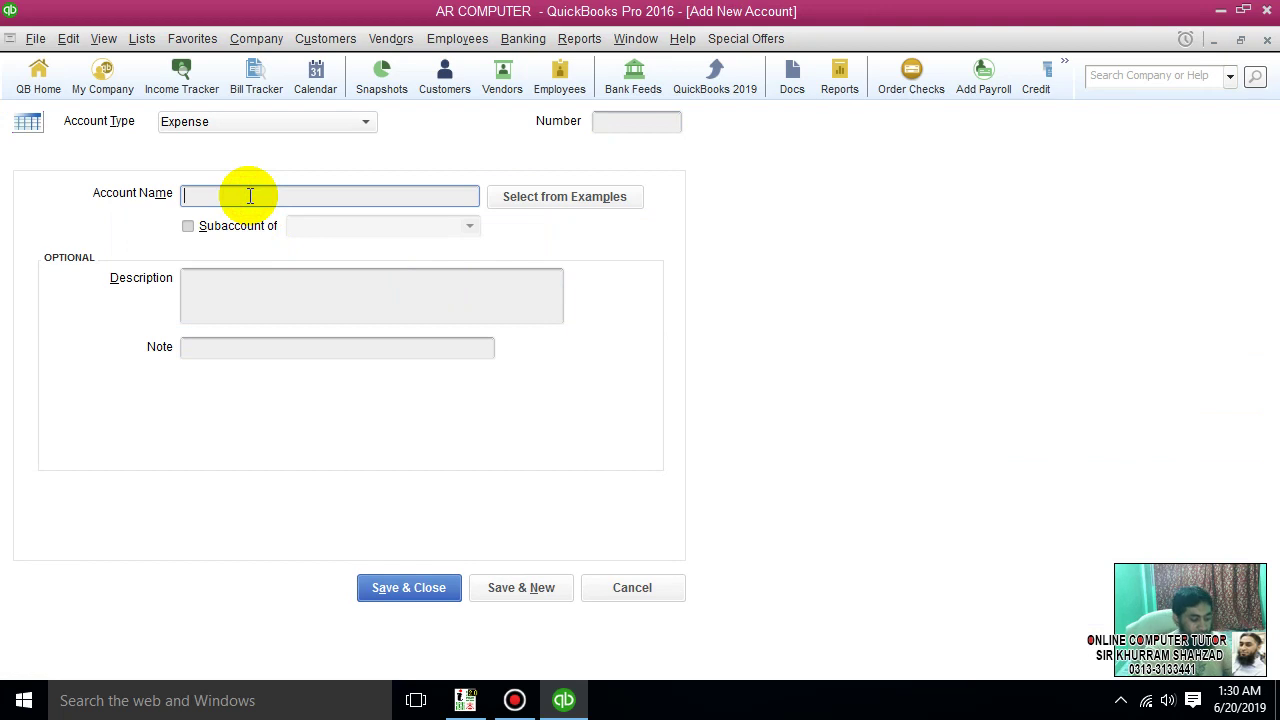
text(Disscount -)
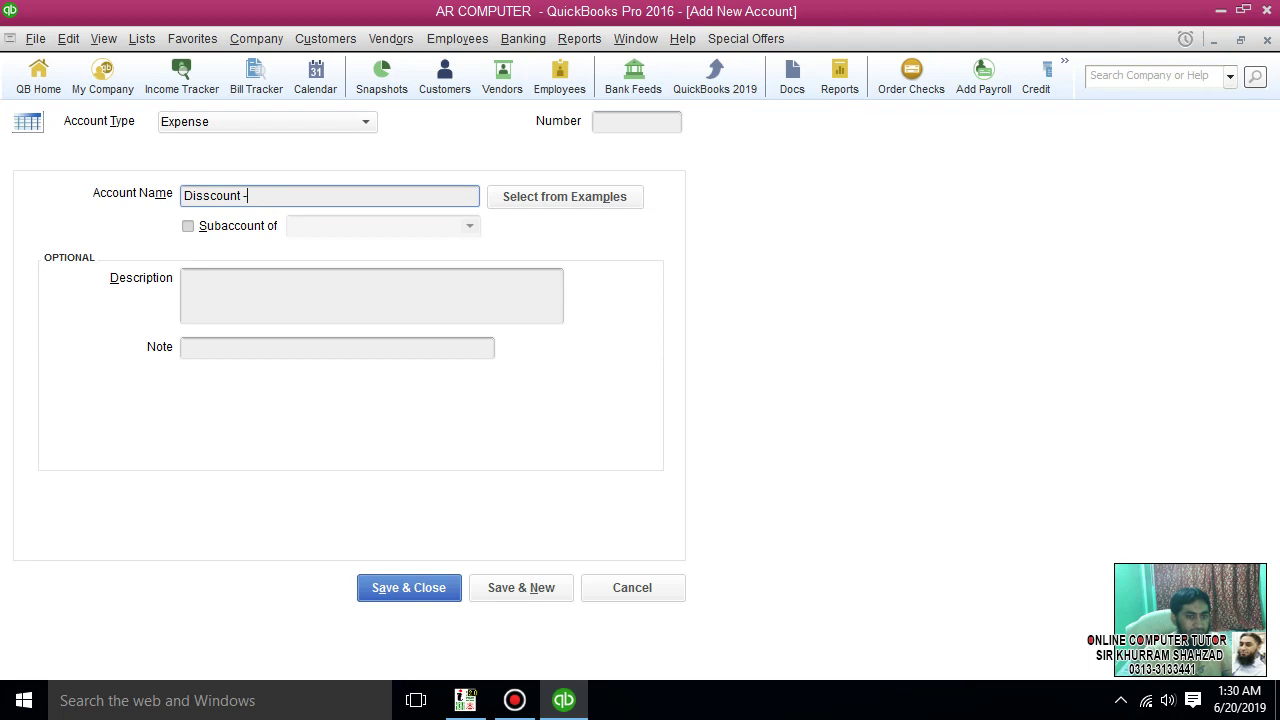
text(ess Expenses)
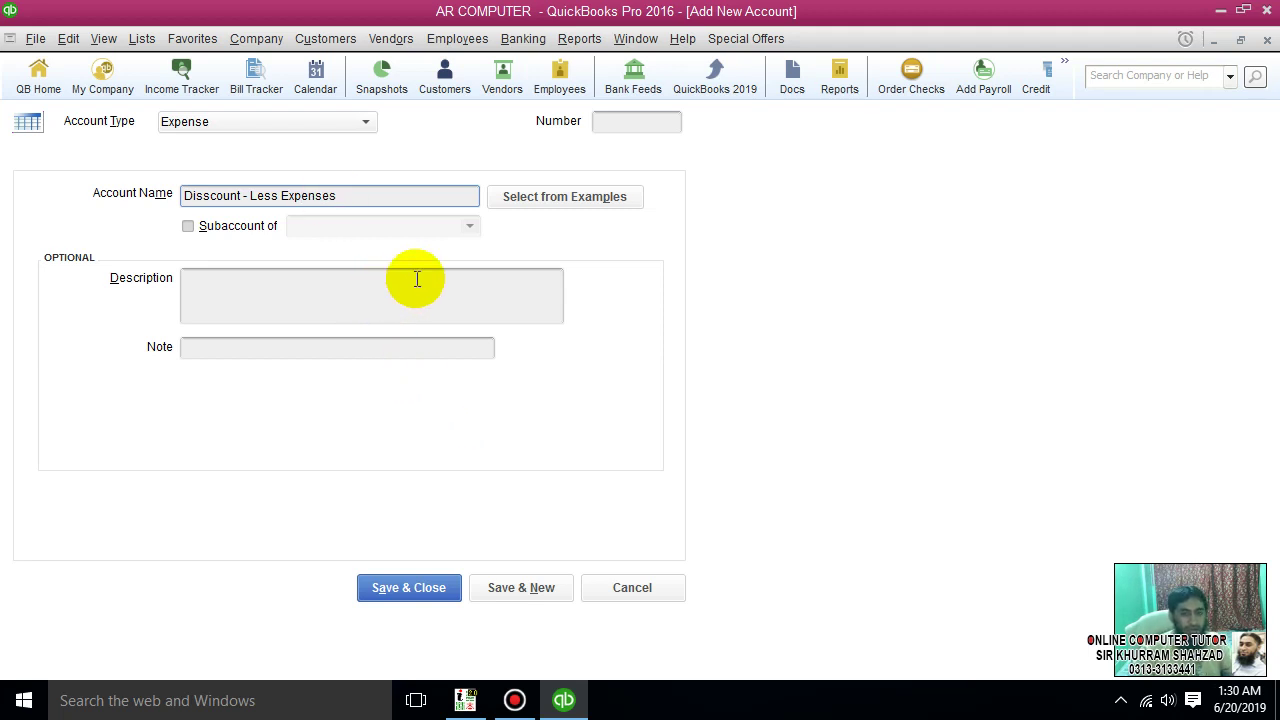
click(470, 318)
Save the new expense account with ledger number 60100 and the subaccount option enabled without a parent.
click(645, 120)
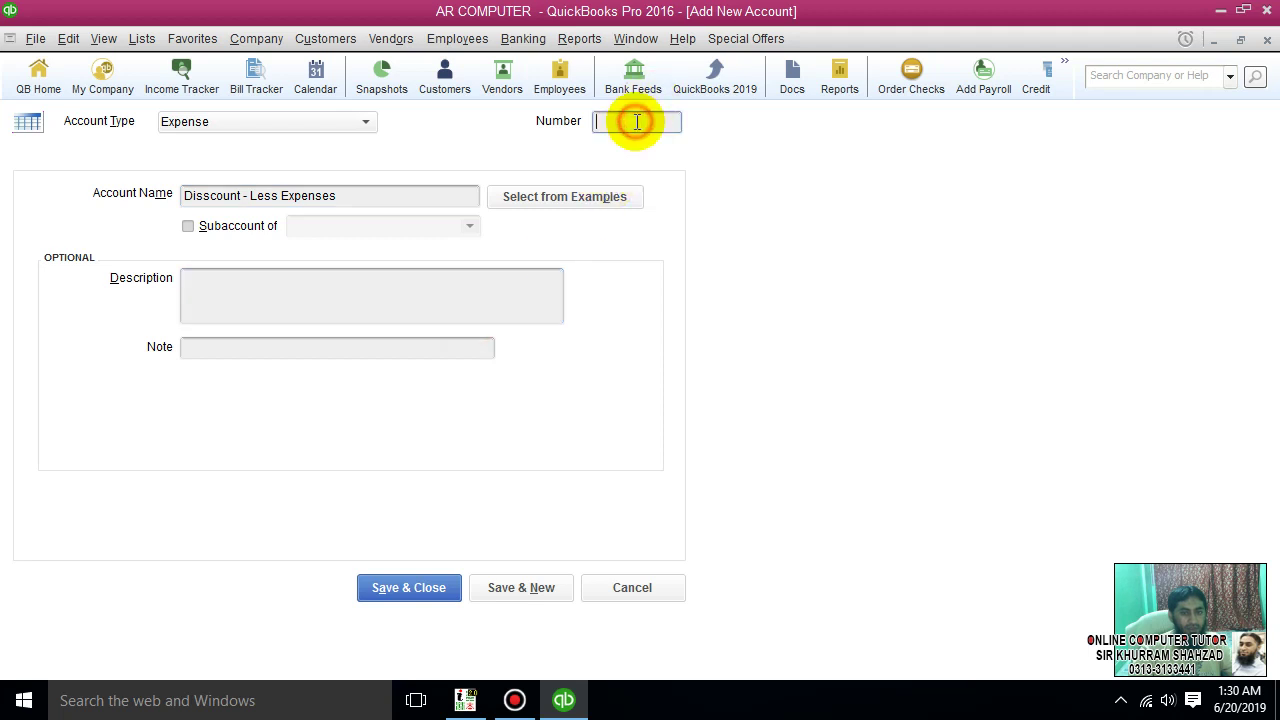
click(240, 225)
click(470, 225)
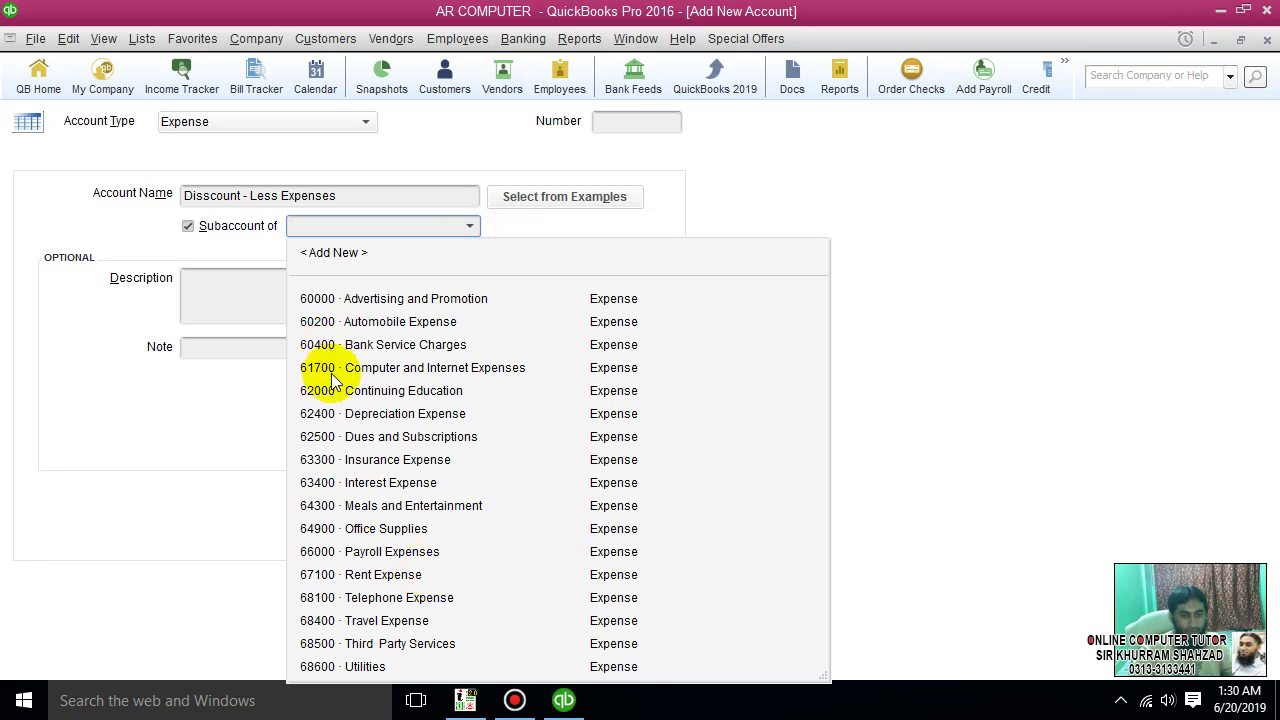
click(636, 121)
text(60100)
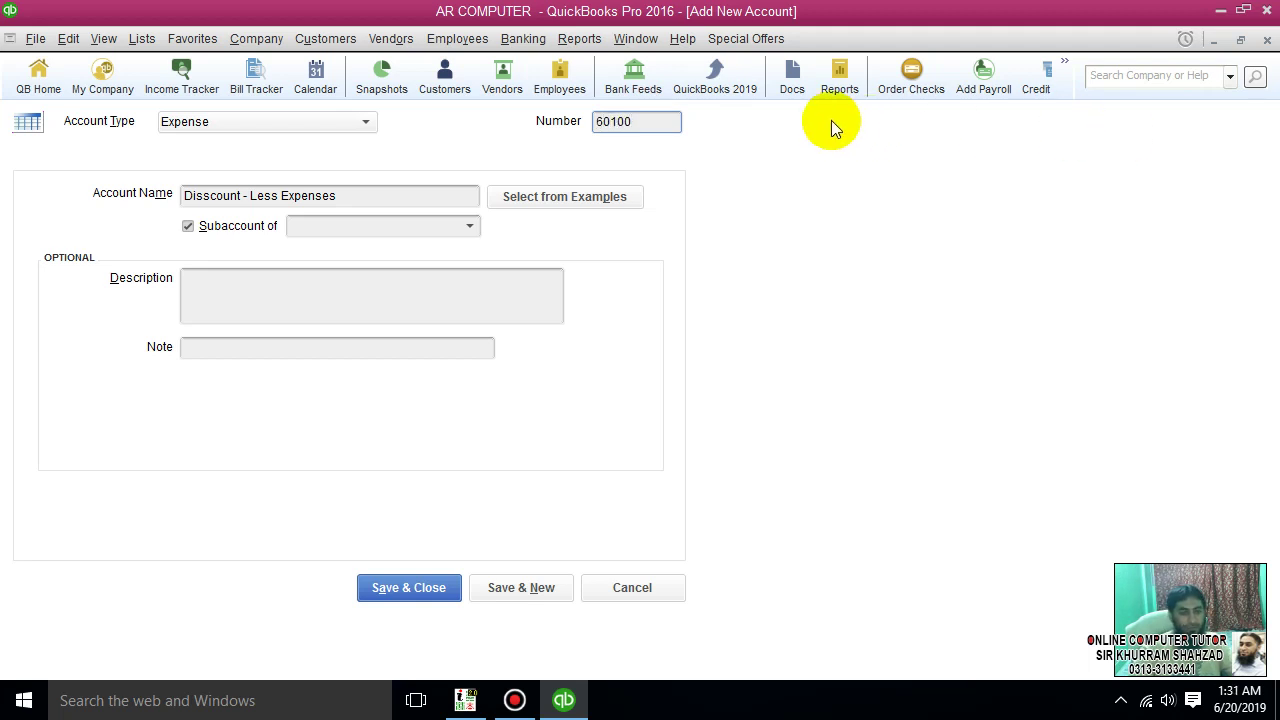
click(422, 590)
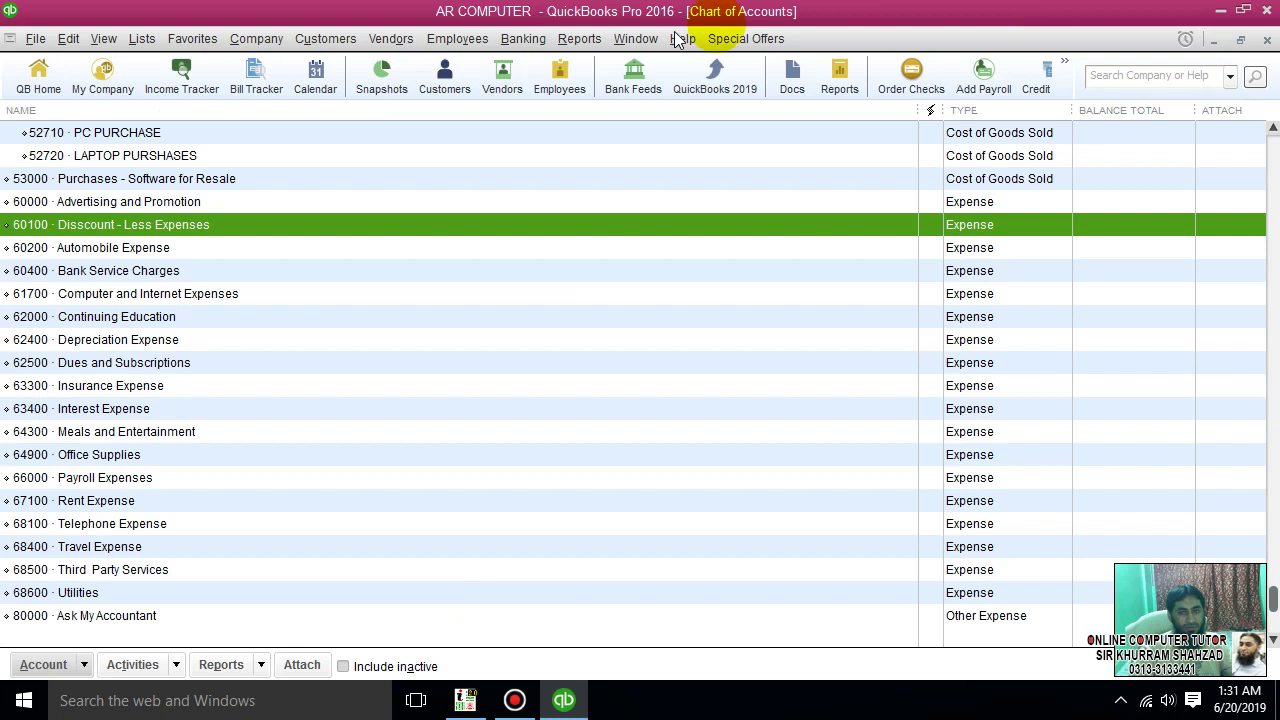
Close the Chart of Accounts and return through the Item List to the unsaved Dell Optiplex-755 discount item, keeping it open for editing.
click(1267, 39)
click(140, 39)
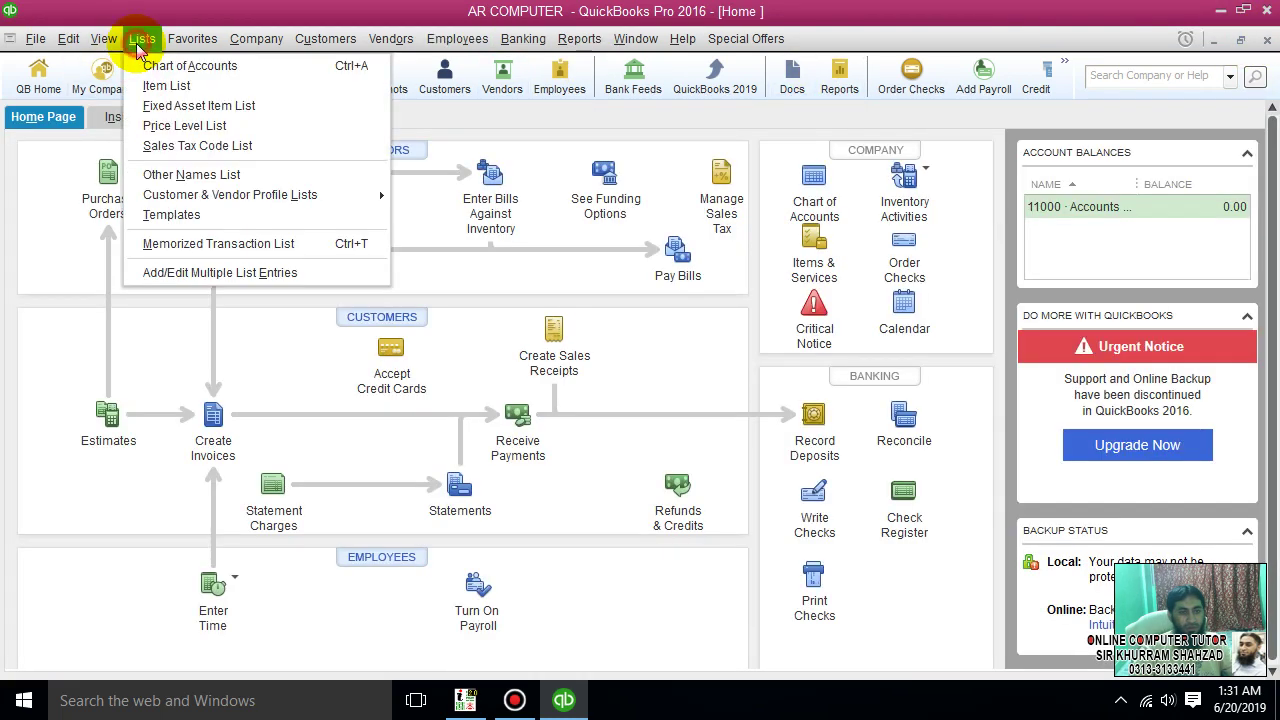
click(160, 86)
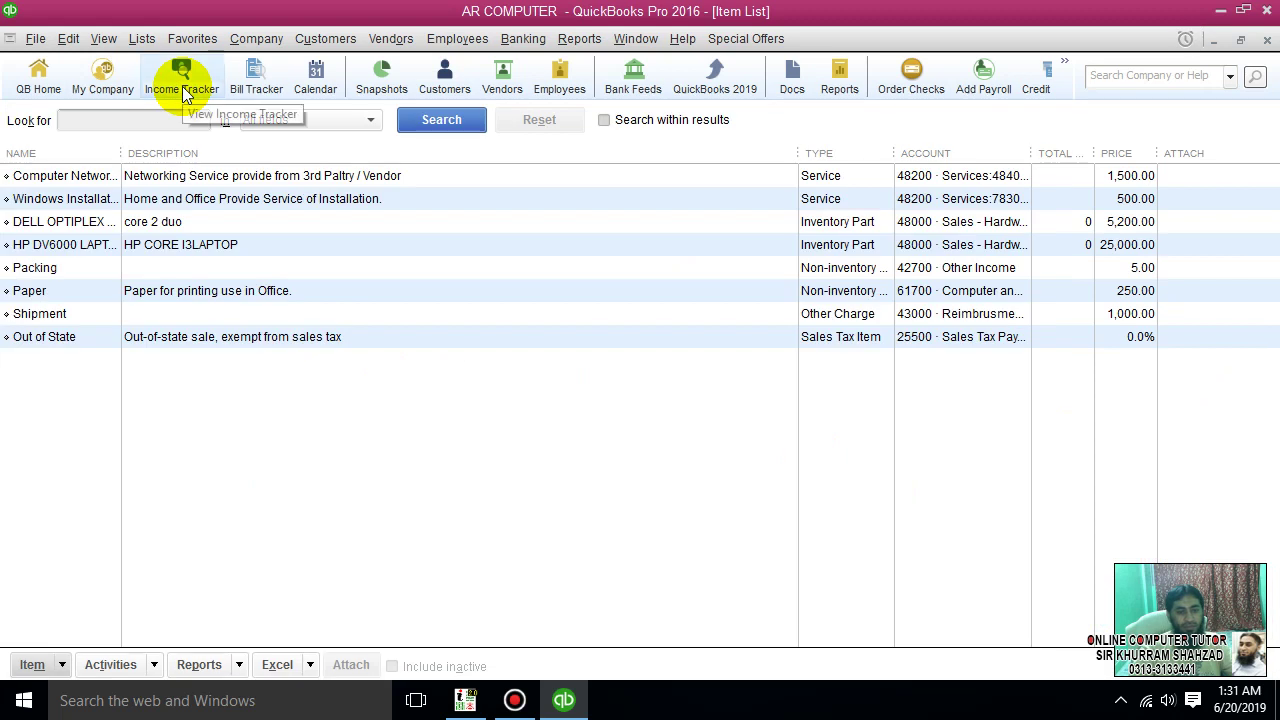
right_click(280, 485)
key(Escape)
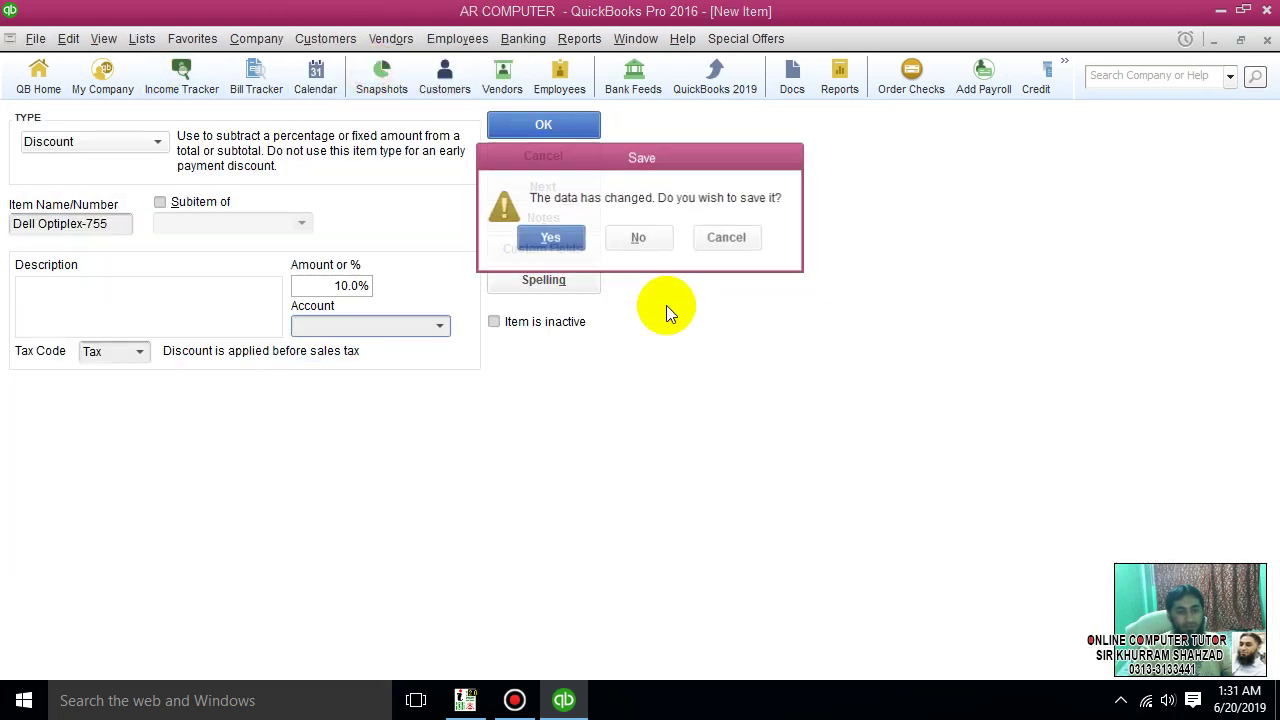
click(727, 237)
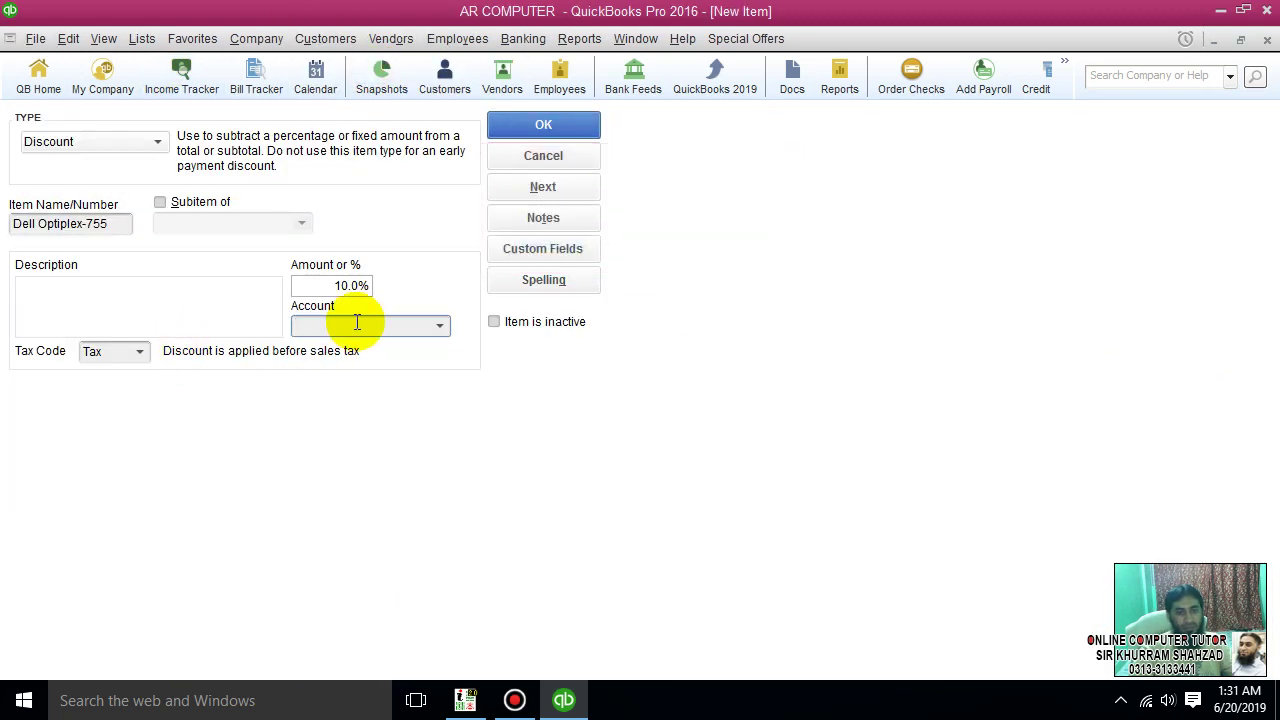
Assign the expense account "60100 · Disscount - Less Expenses" to the Dell Optiplex-755 discount item.
click(440, 327)
scroll(550, 583, down, 10)
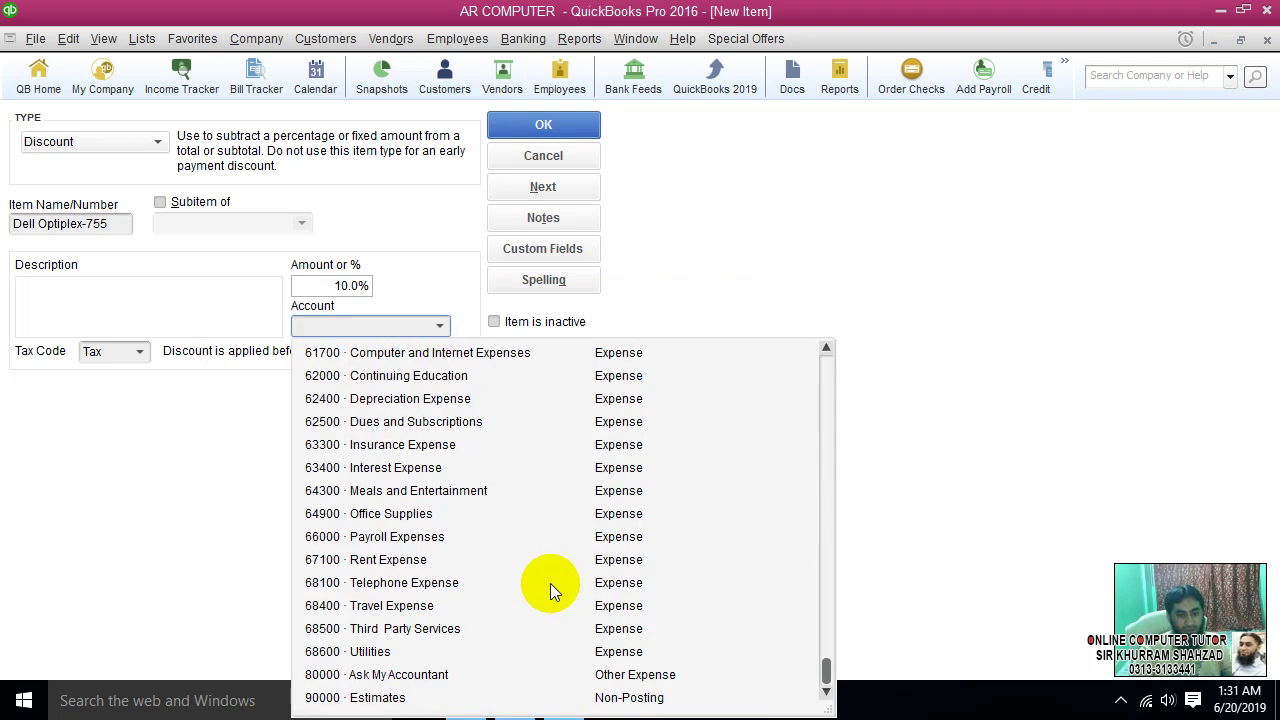
scroll(550, 583, up, 5)
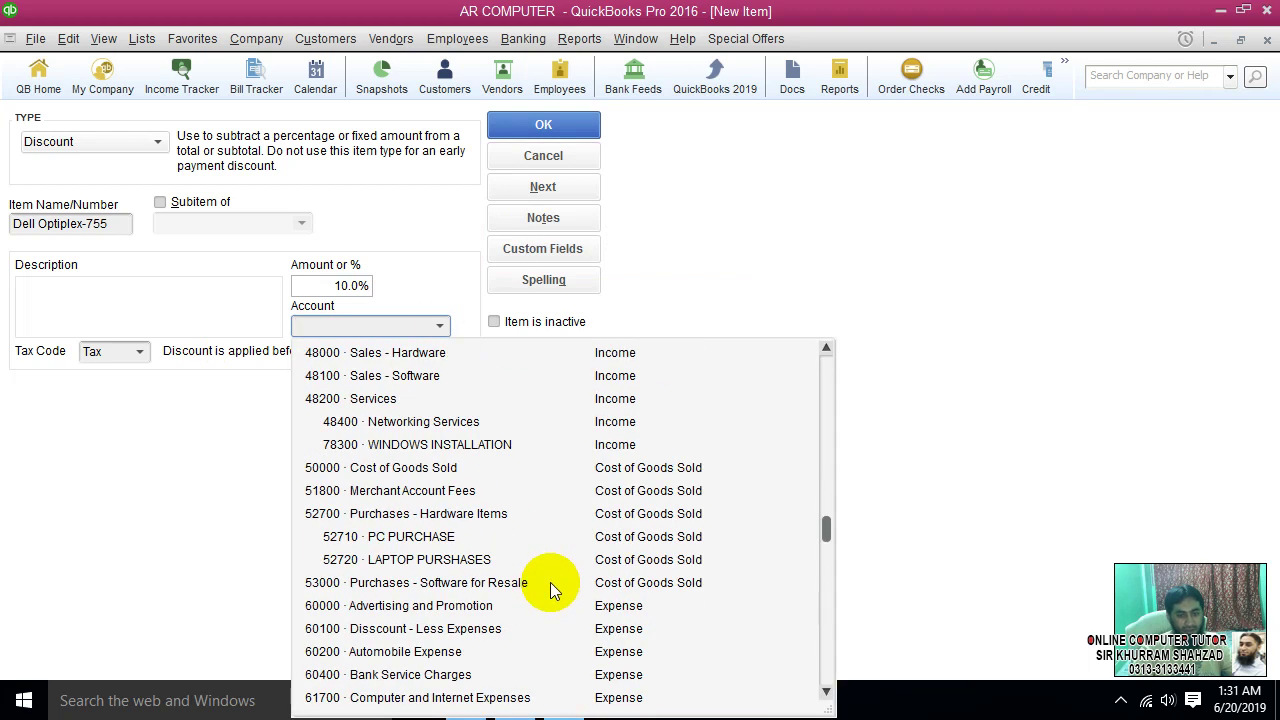
scroll(550, 582, down, 1)
scroll(455, 672, down, 1)
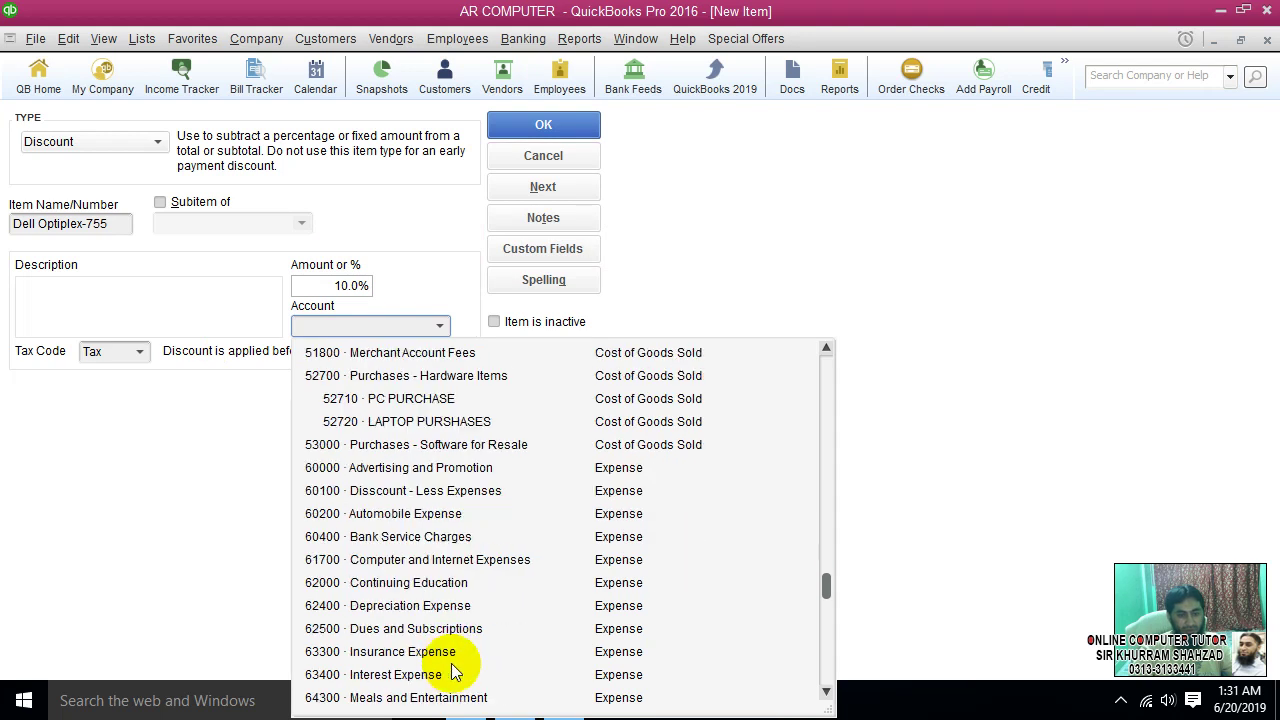
scroll(451, 672, down, 1)
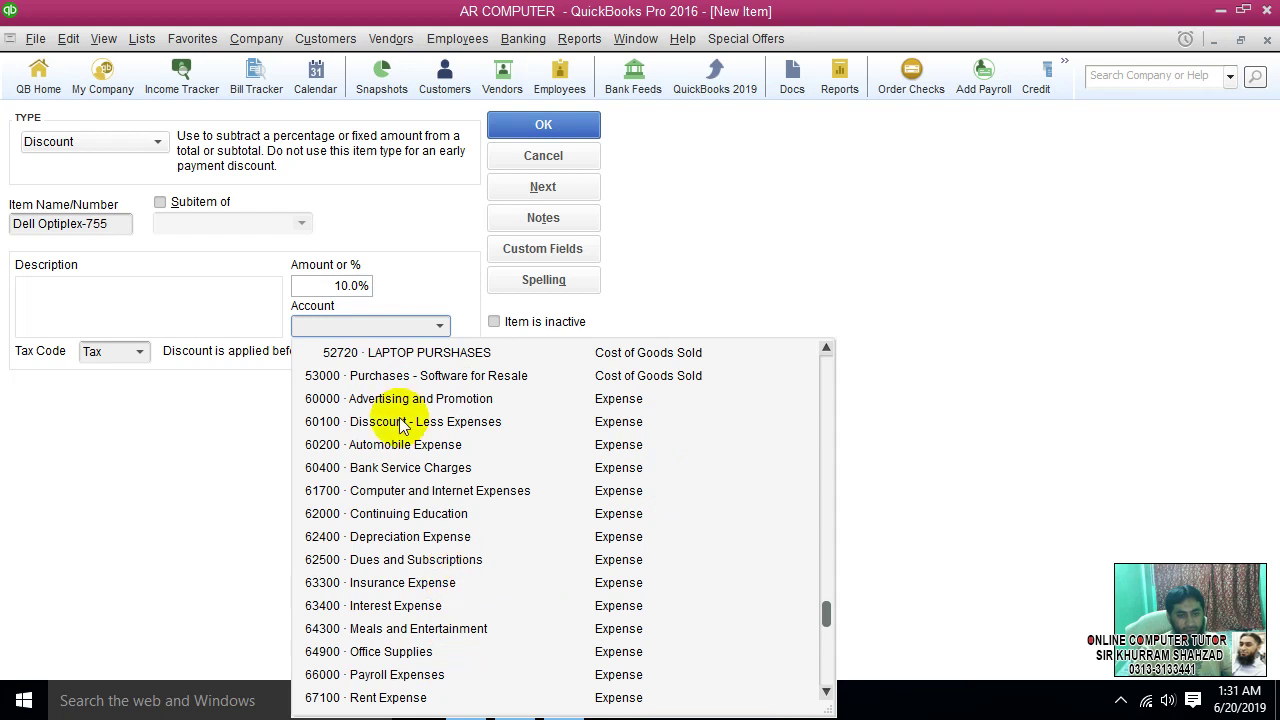
click(369, 425)
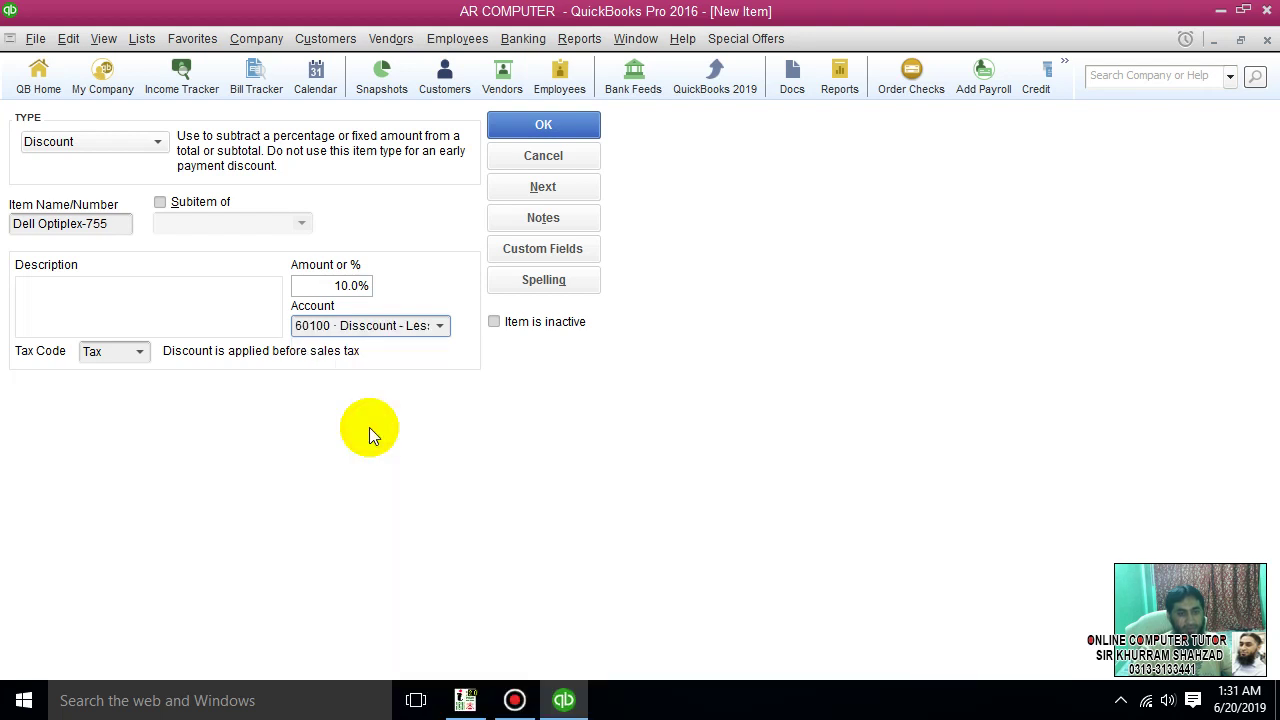
Set the discount item's tax code to Non and save the new item to the Item List.
click(137, 352)
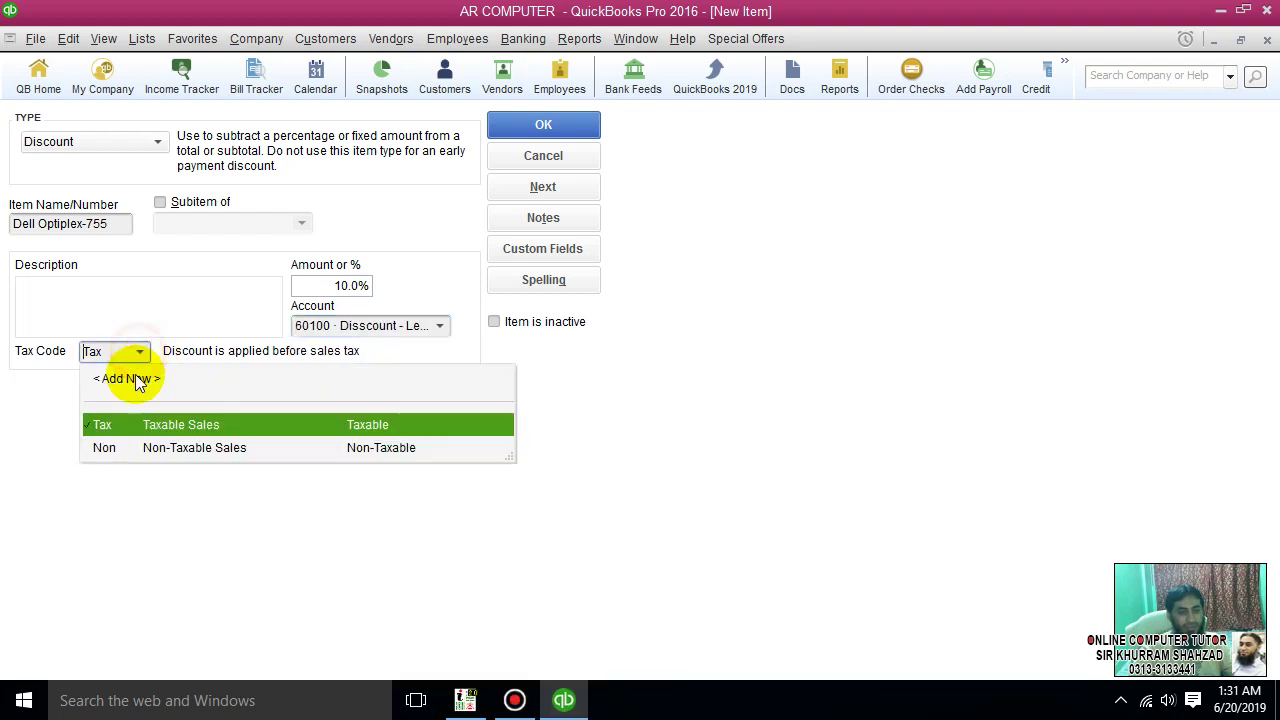
click(131, 447)
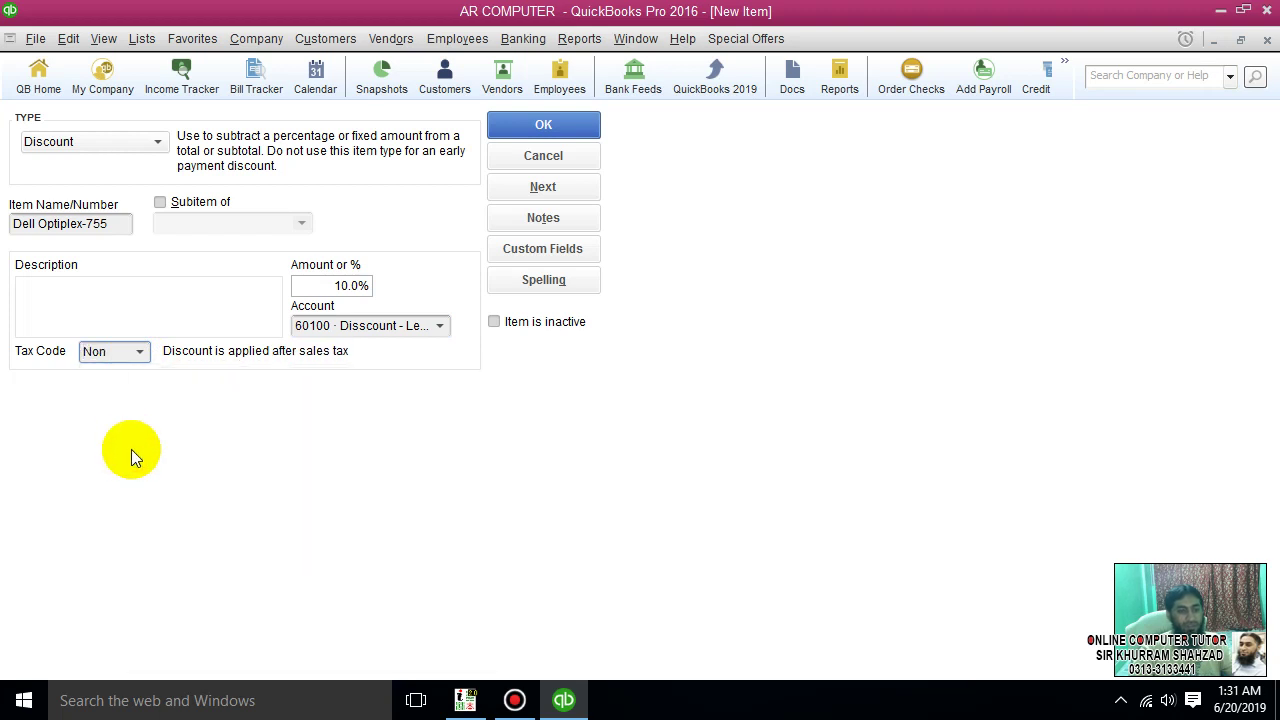
click(558, 124)
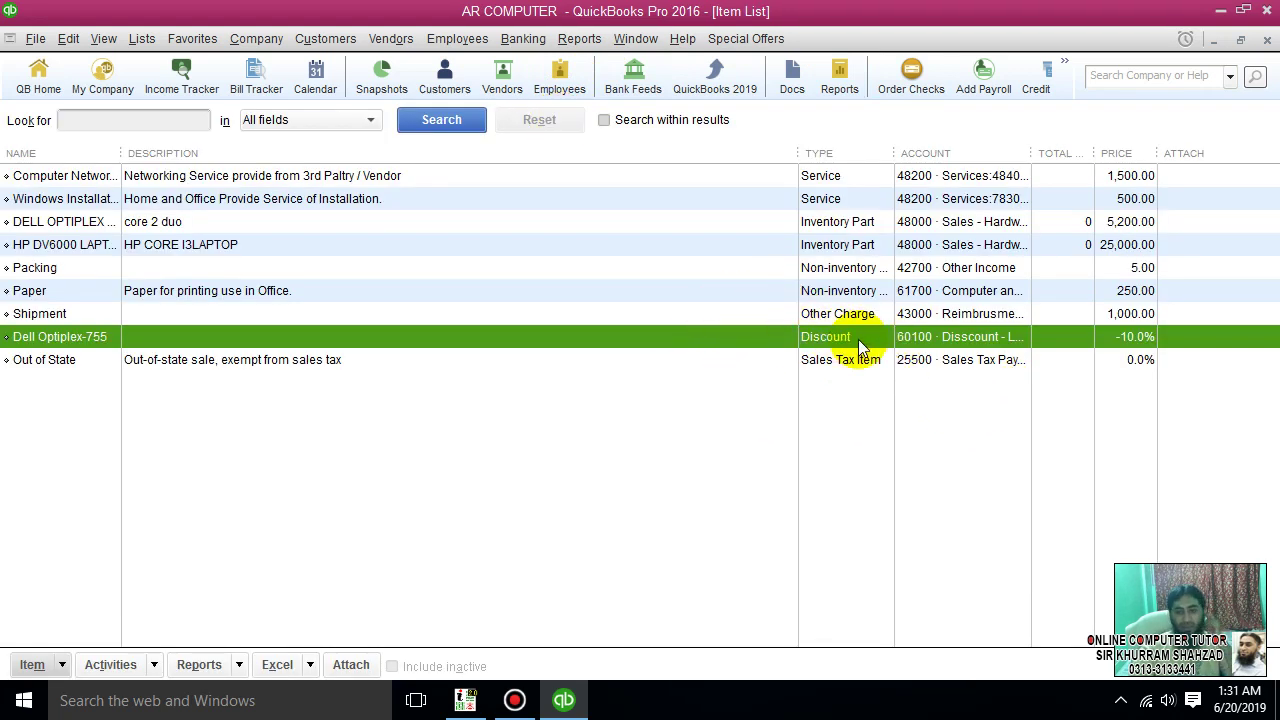
click(828, 199)
click(866, 290)
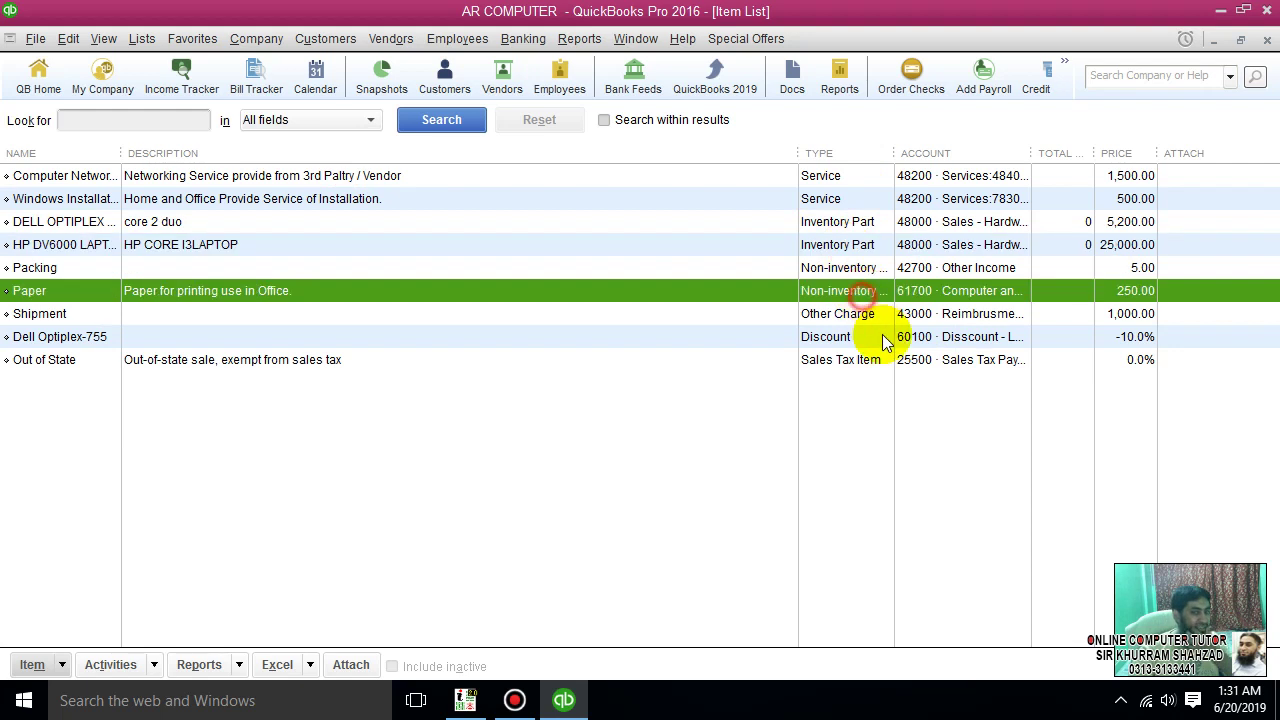
click(829, 336)
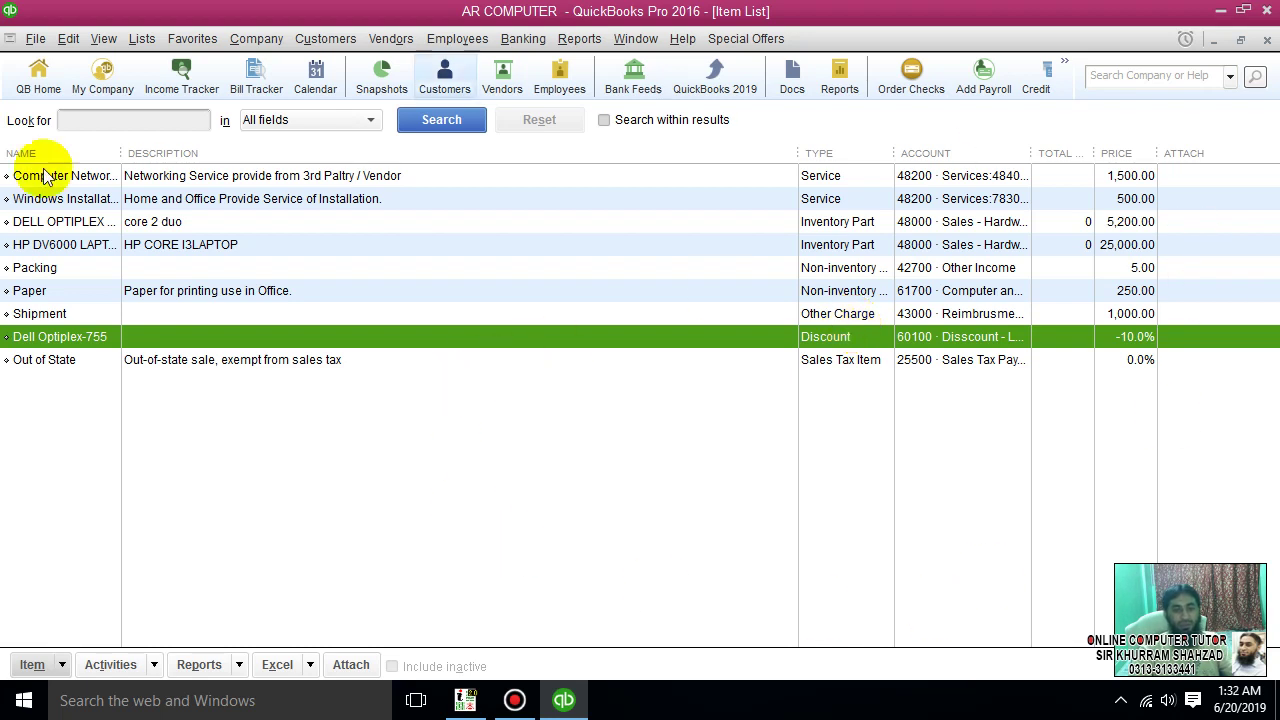
click(535, 510)
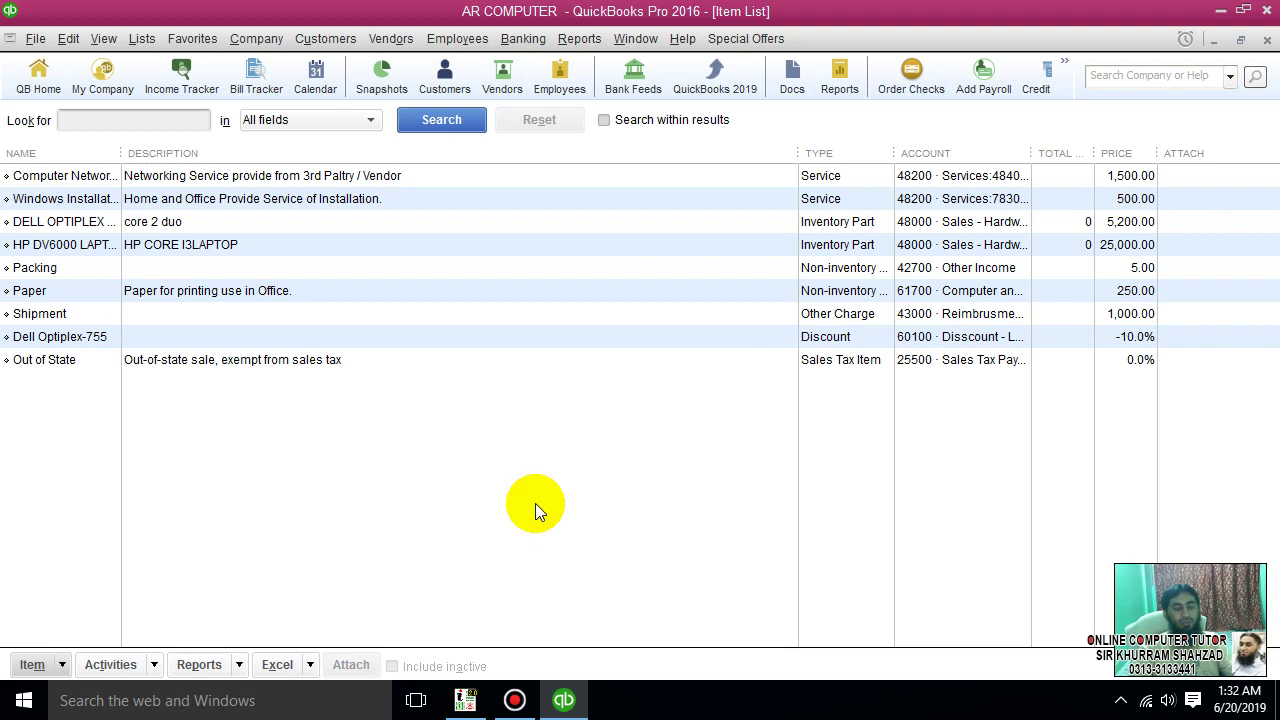